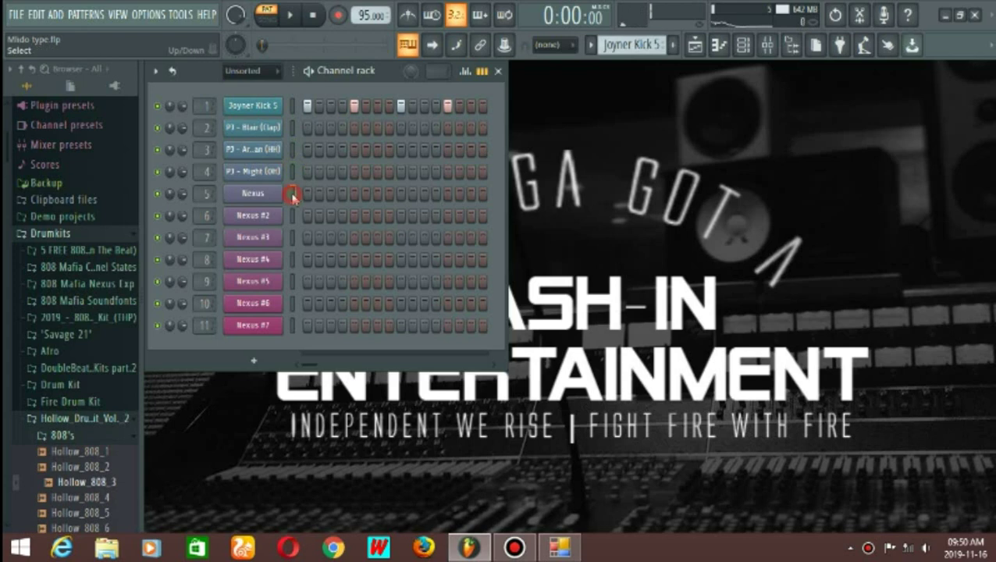
Audition the Nexus and Nexus #2 channels with test notes and view the piano preset loaded in each.
{"action": "key", "text": "z"}
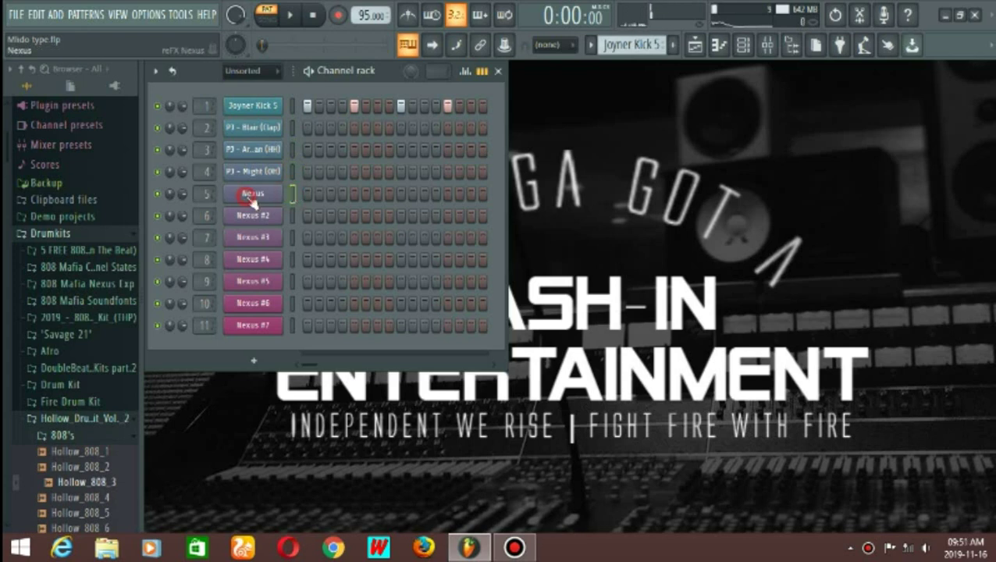
{"action": "left_click", "coordinate": [253, 195]}
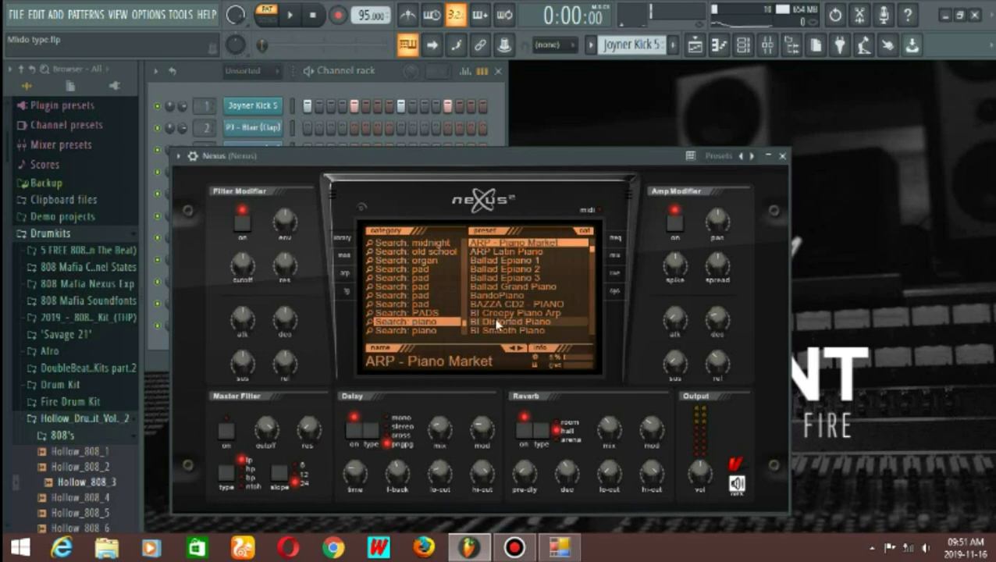
{"action": "key", "text": "c"}
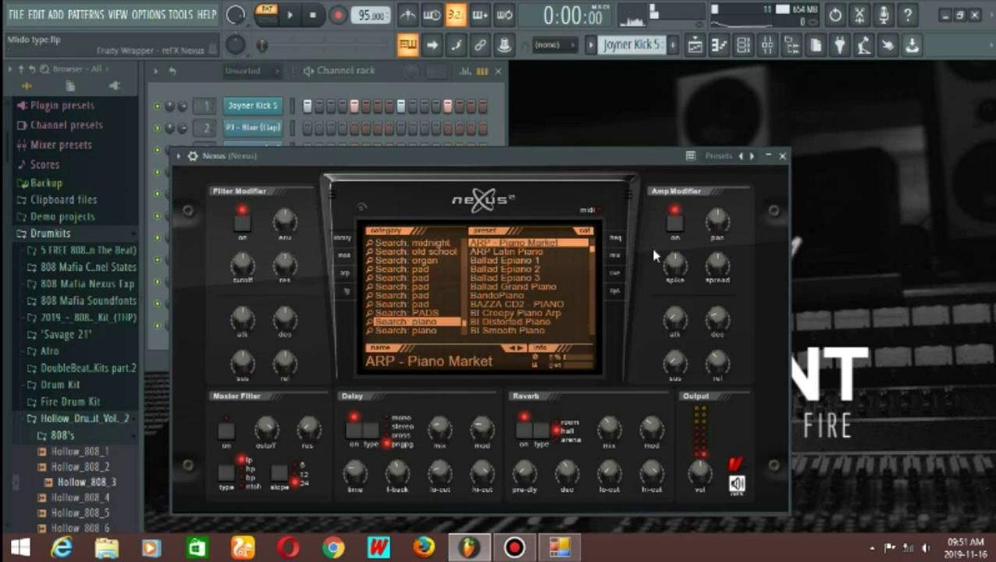
{"action": "left_click", "coordinate": [782, 155]}
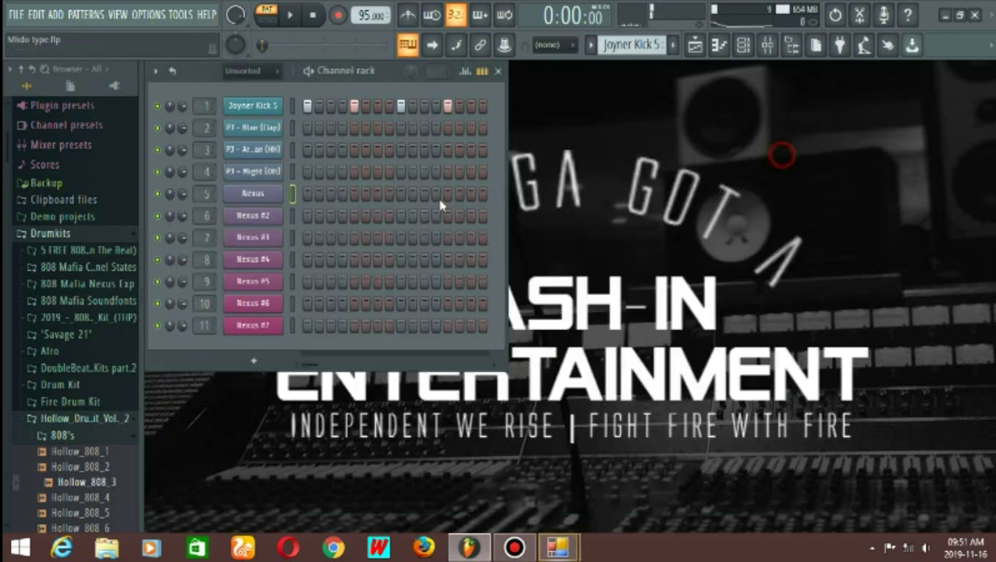
{"action": "left_click", "coordinate": [267, 215]}
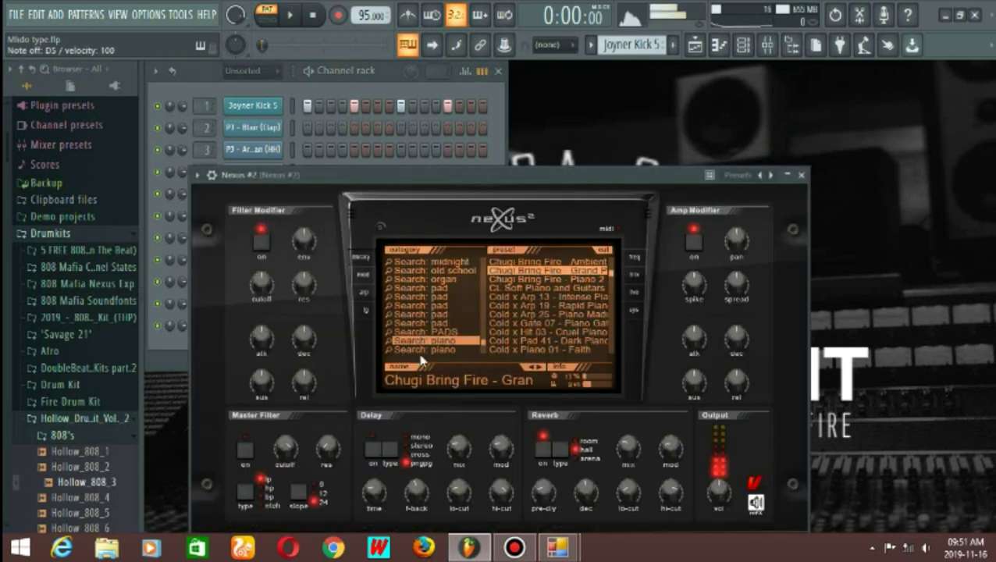
{"action": "left_click", "coordinate": [802, 175]}
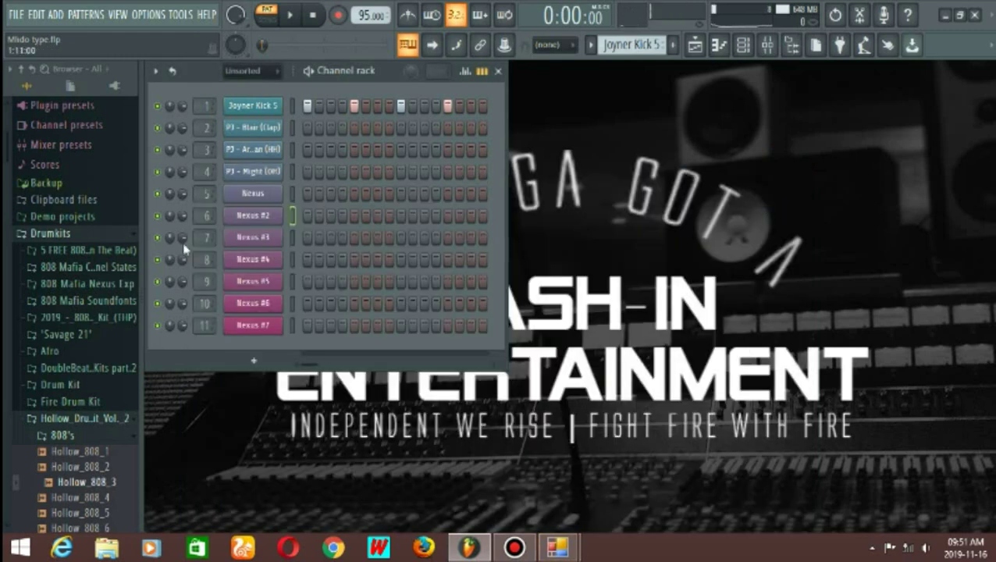
Audition the Nexus #3 and Nexus #4 channels with test notes and view the pad preset loaded in each.
{"action": "left_click", "coordinate": [293, 238]}
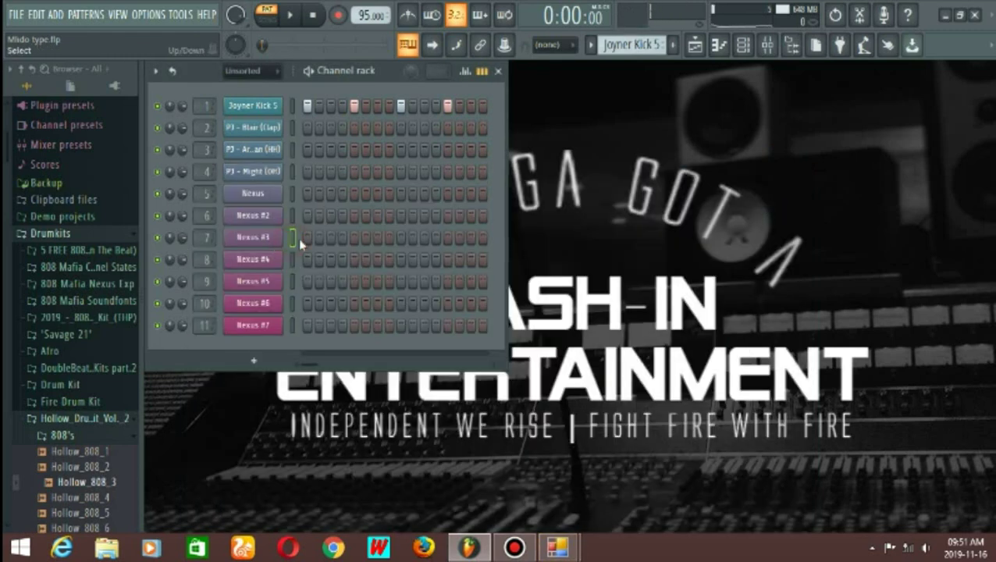
{"action": "key", "text": "v"}
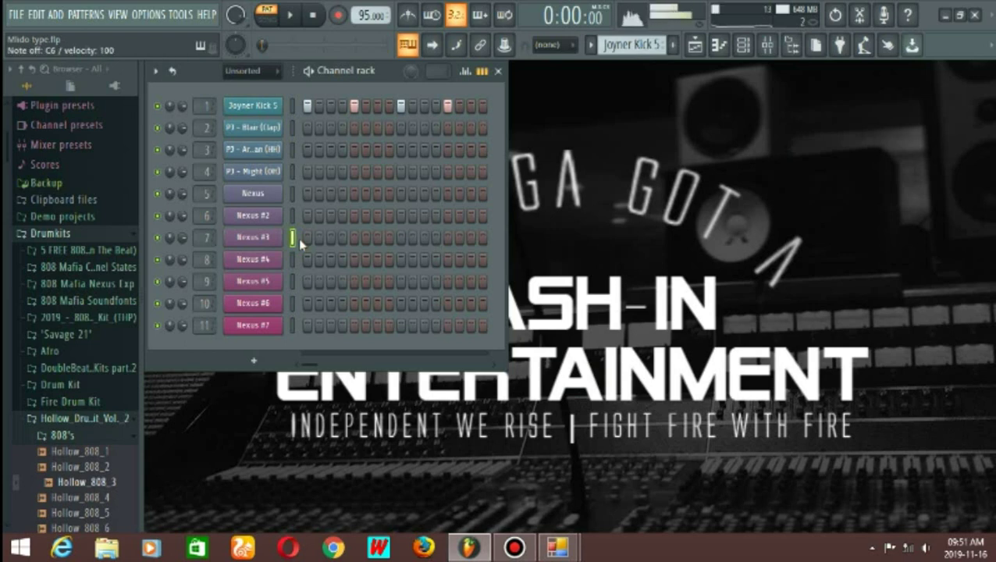
{"action": "left_click", "coordinate": [257, 238]}
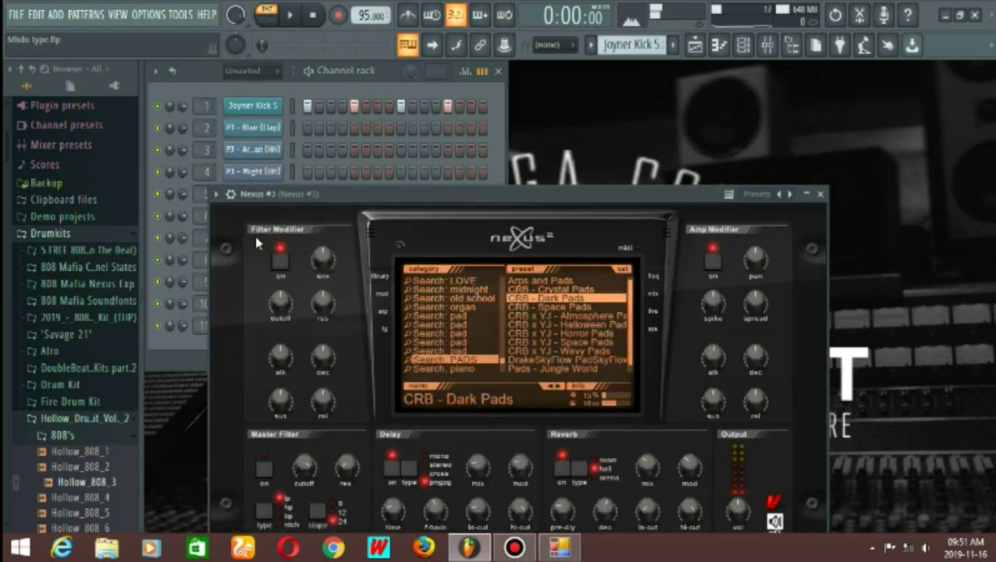
{"action": "left_click", "coordinate": [820, 193]}
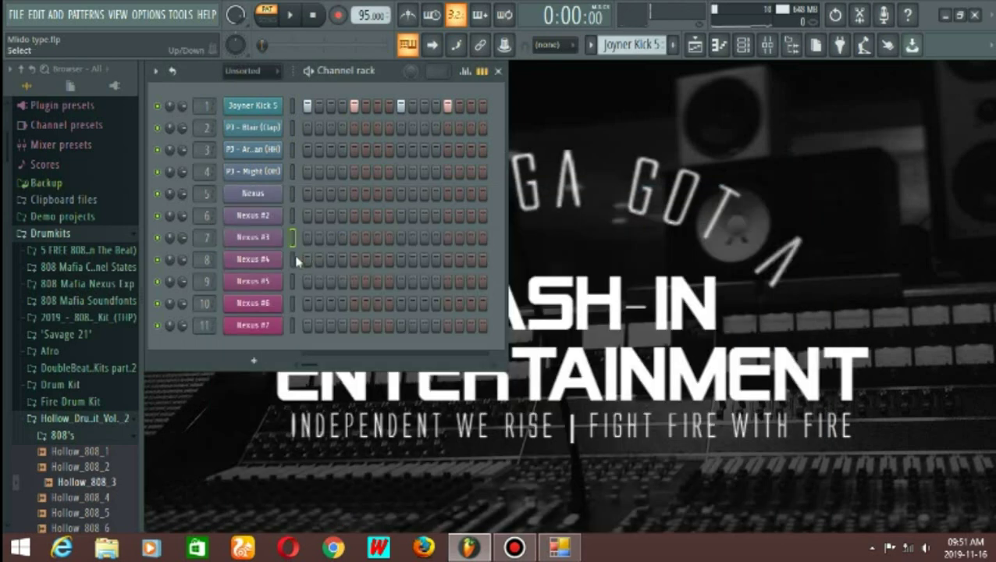
{"action": "key", "text": "b"}
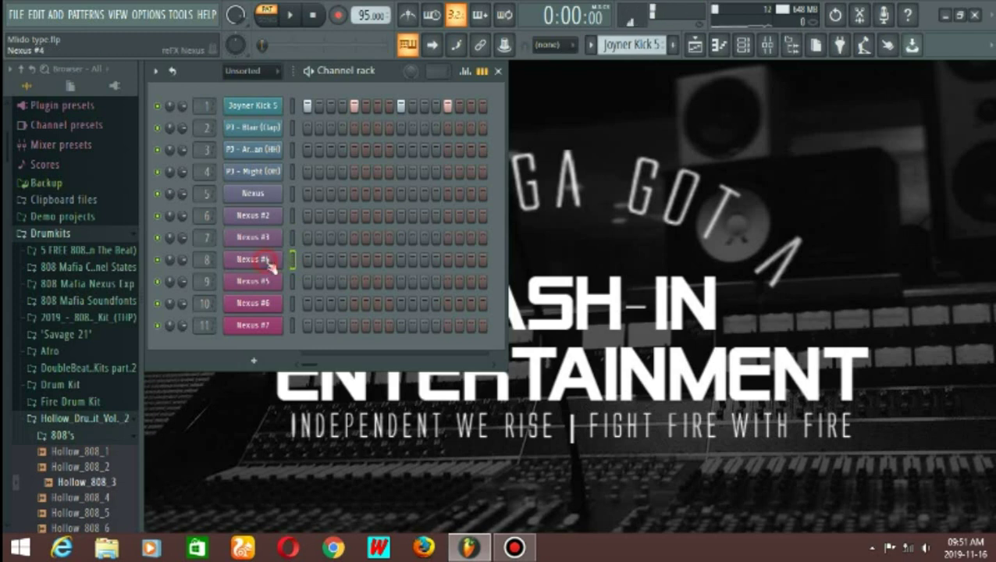
{"action": "left_click", "coordinate": [264, 263]}
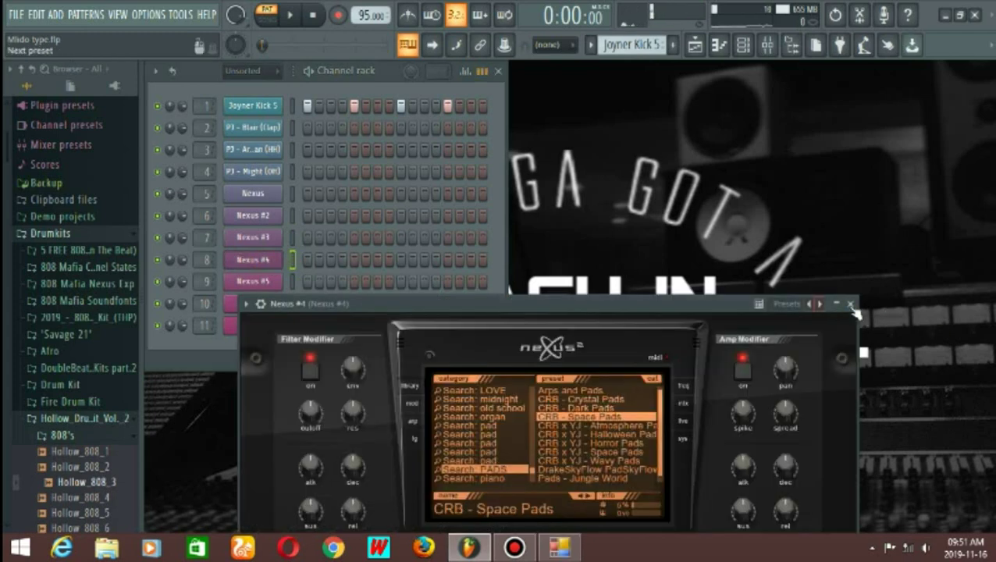
{"action": "left_click", "coordinate": [850, 304]}
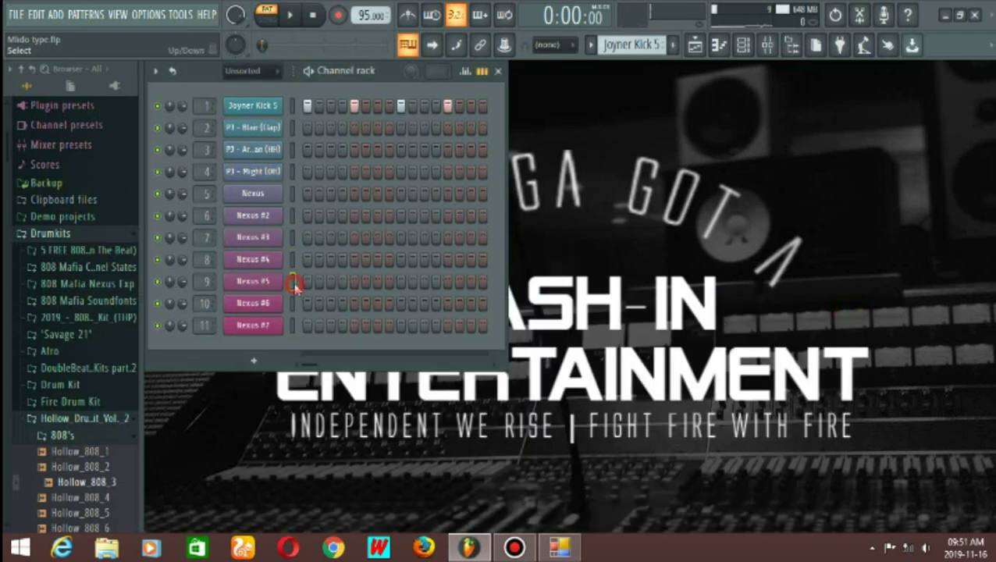
Audition the Nexus #5 flute and Nexus #6 guitar channels with test notes and view their loaded presets.
{"action": "key", "text": "n"}
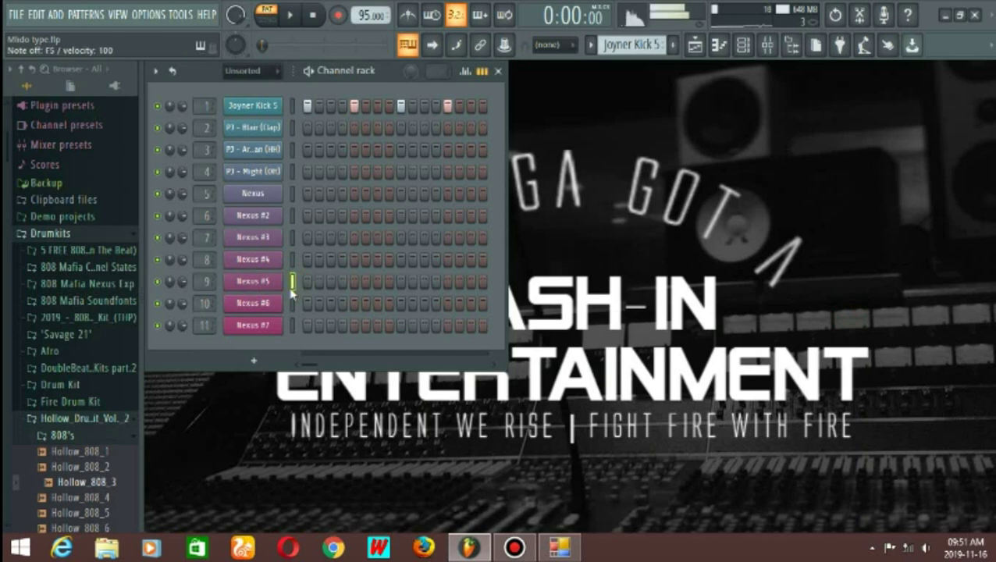
{"action": "left_click", "coordinate": [268, 283]}
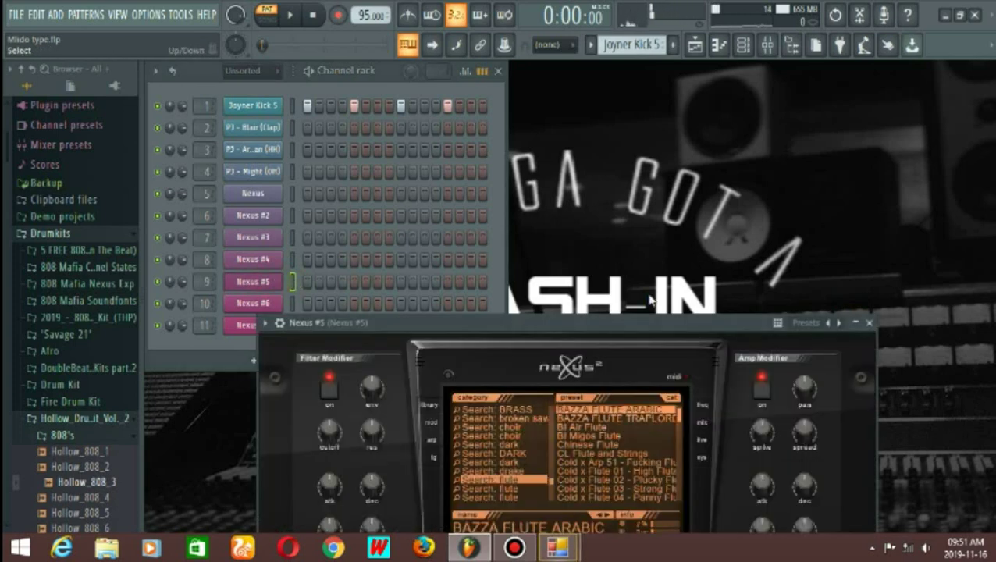
{"action": "left_click", "coordinate": [871, 324]}
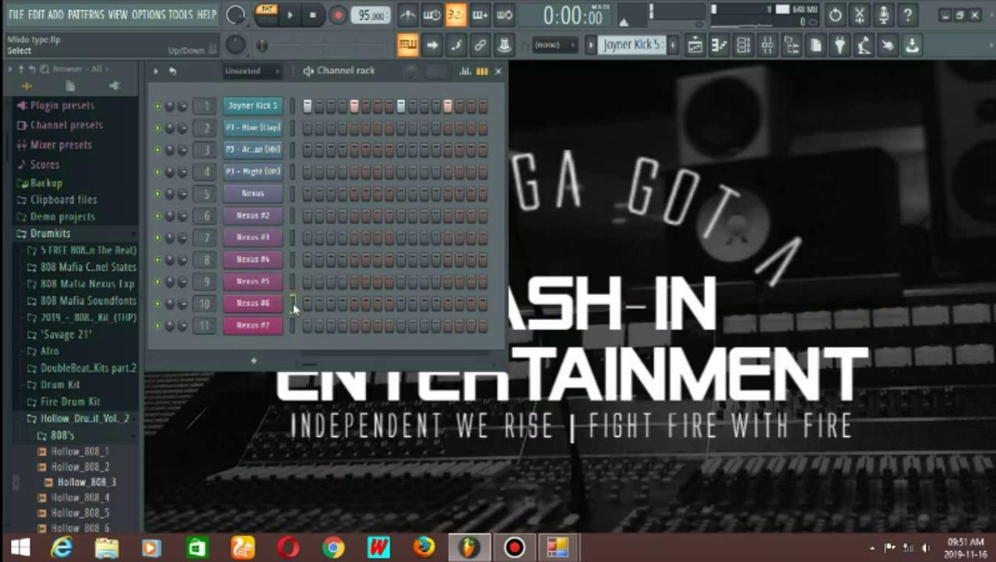
{"action": "key", "text": "v"}
{"action": "key", "text": "n"}
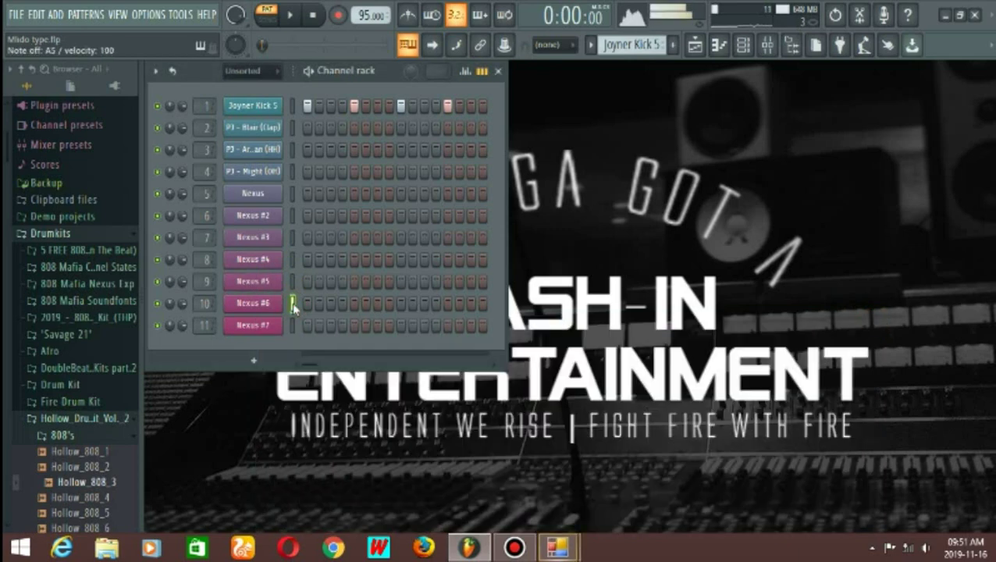
{"action": "left_click", "coordinate": [252, 306]}
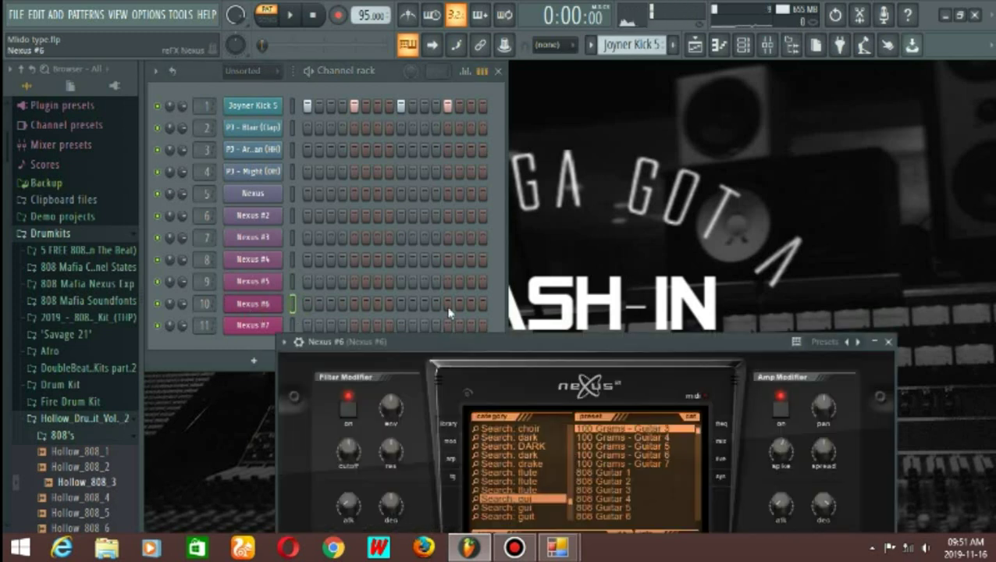
{"action": "left_click", "coordinate": [889, 342]}
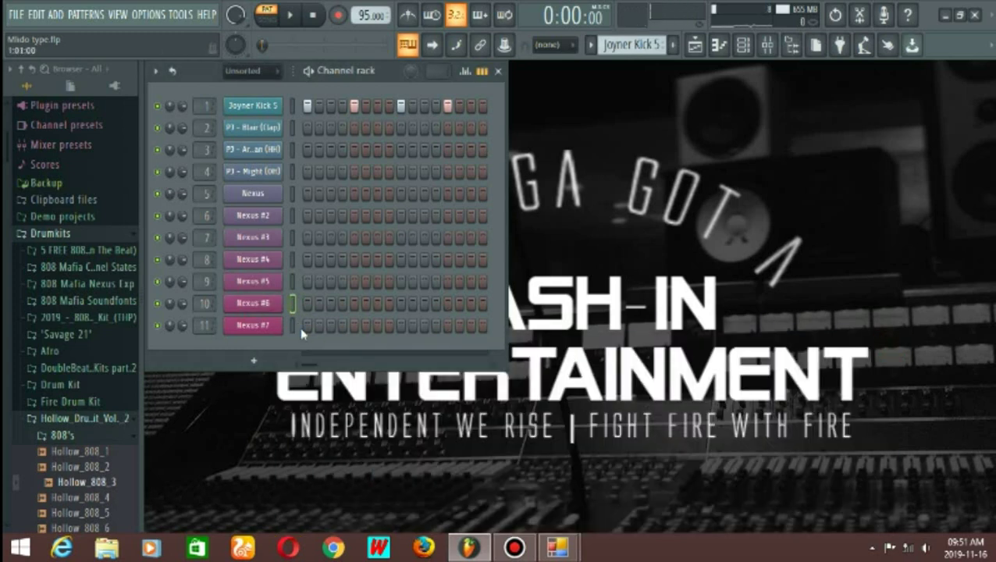
View the piano preset loaded in the Nexus #7 channel and audition it with a test note.
{"action": "left_click", "coordinate": [258, 326]}
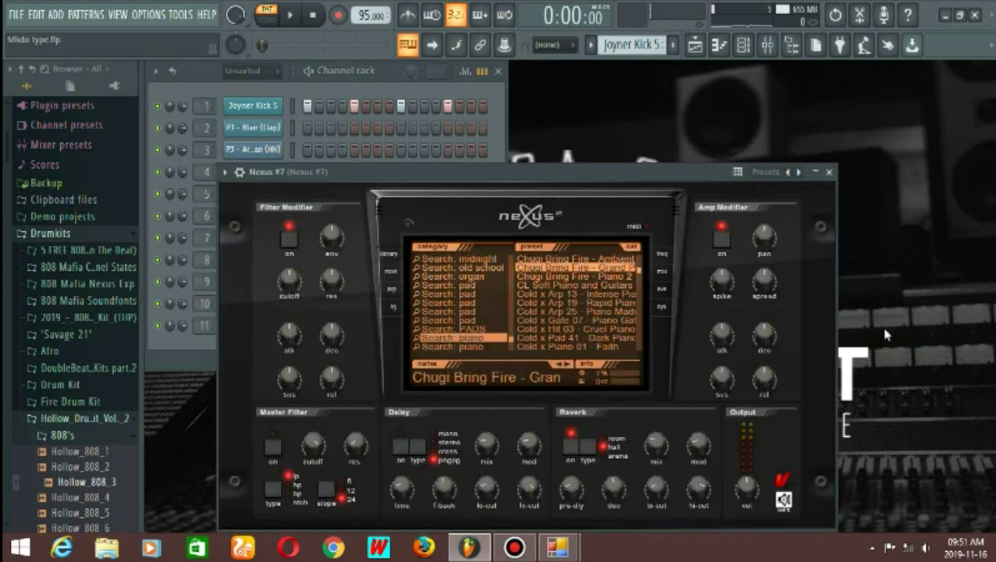
{"action": "key", "text": "n"}
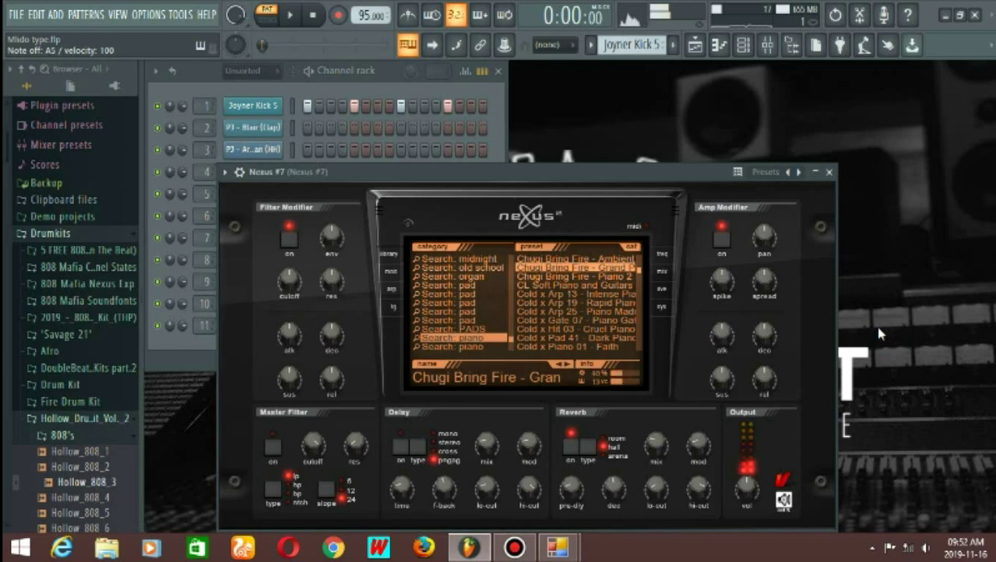
{"action": "left_click", "coordinate": [830, 171]}
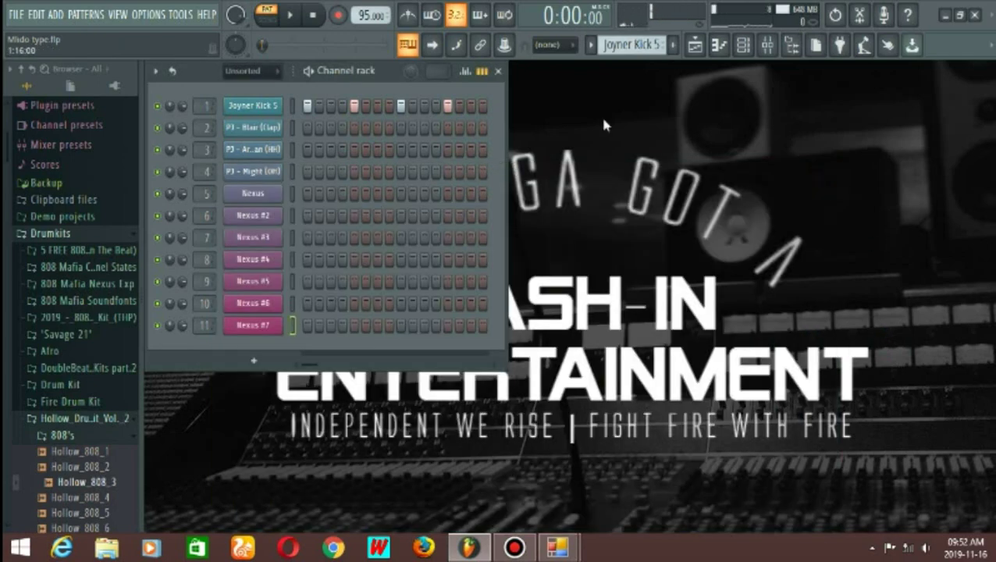
Hide the browser and widen the channel rack to show 64 steps per channel.
{"action": "left_click", "coordinate": [792, 45]}
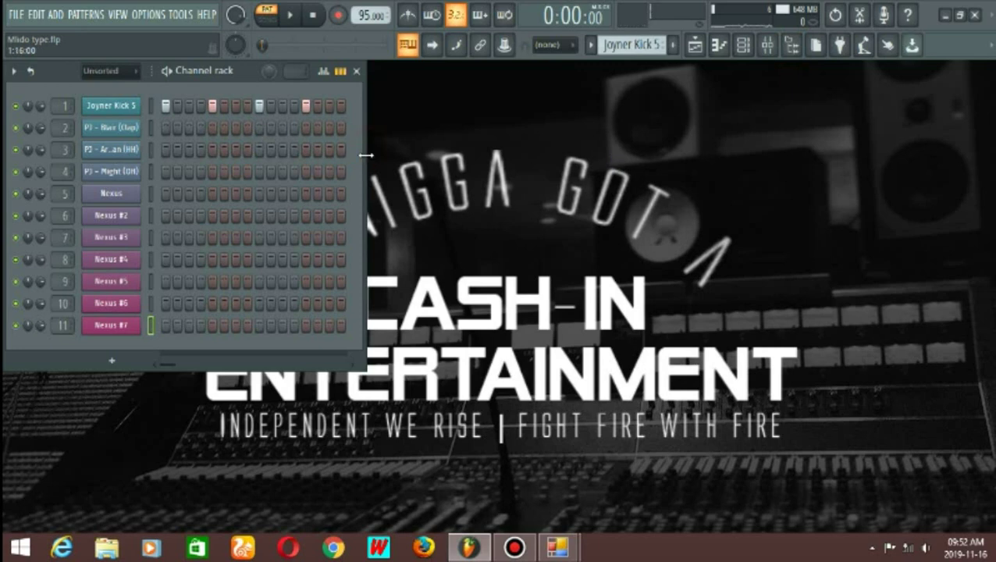
{"action": "left_click_drag", "start_coordinate": [366, 155], "coordinate": [927, 248]}
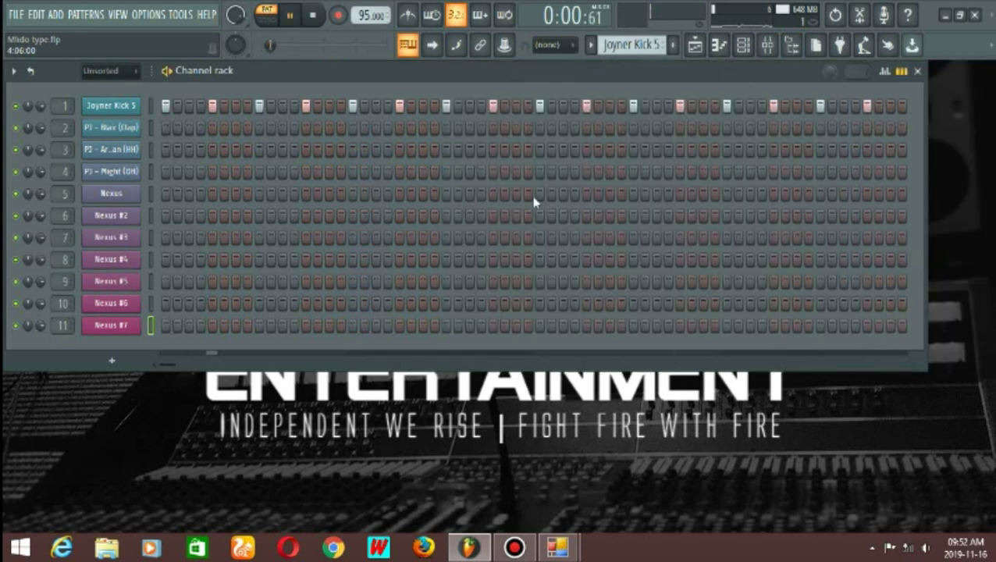
Fill the Joyner Kick 5 channel on each 4 steps during playback and stop the playback.
{"action": "right_click", "coordinate": [125, 111]}
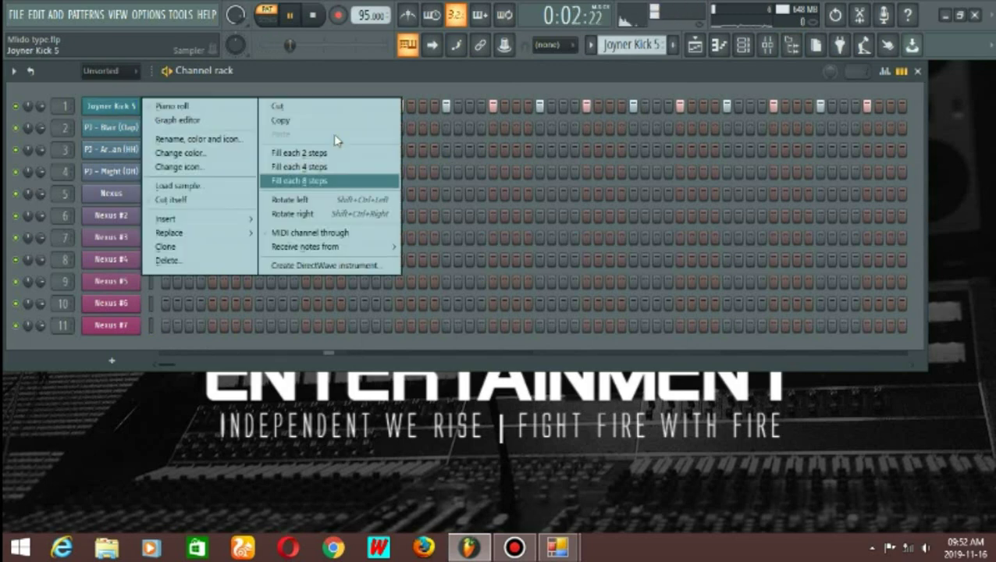
{"action": "left_click", "coordinate": [311, 168]}
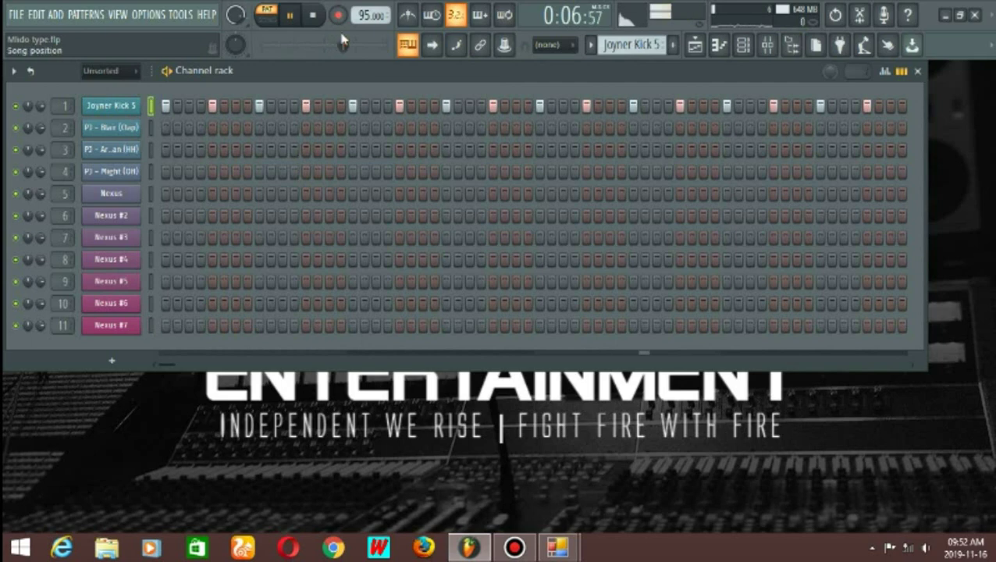
{"action": "key", "text": "space"}
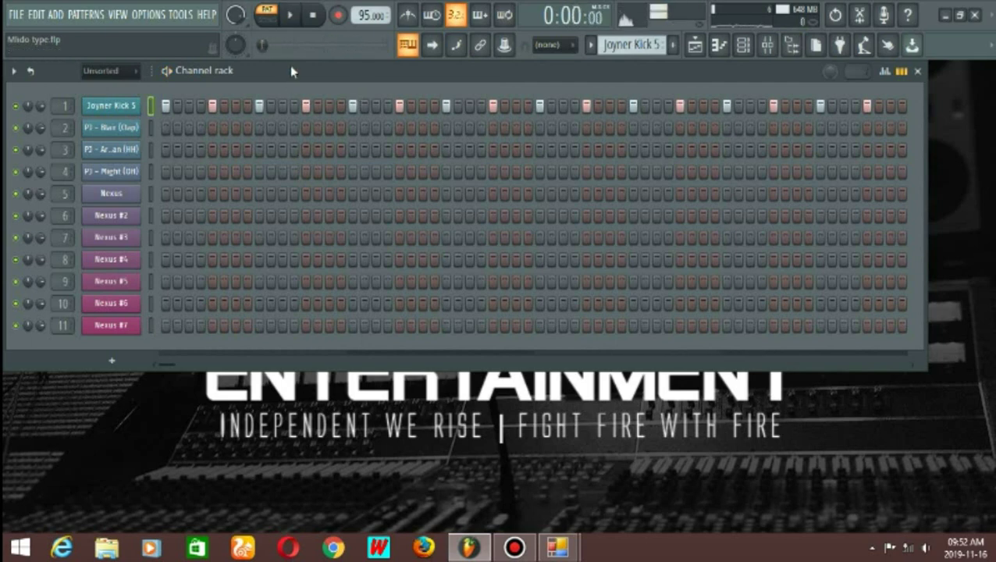
Switch to the PJ - Blair (Clap) pattern, play it through and stop the playback.
{"action": "scroll", "coordinate": [634, 49], "scroll_direction": "down", "scroll_amount": 1}
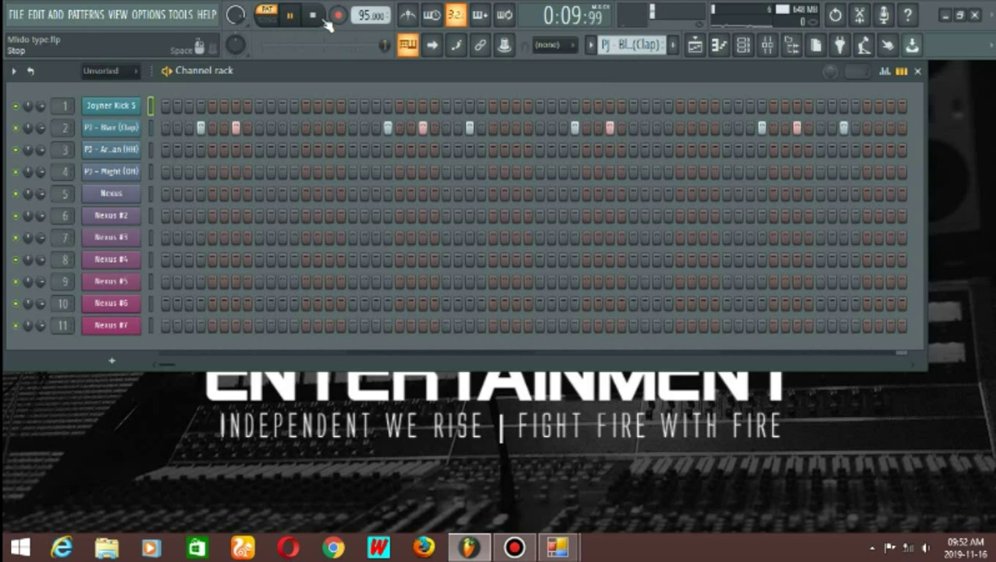
{"action": "left_click", "coordinate": [312, 16]}
Switch to the PJ - Armenian (HH) pattern, play it and fill the hi-hat channel on each 2 steps.
{"action": "scroll", "coordinate": [623, 55], "scroll_direction": "down", "scroll_amount": 1}
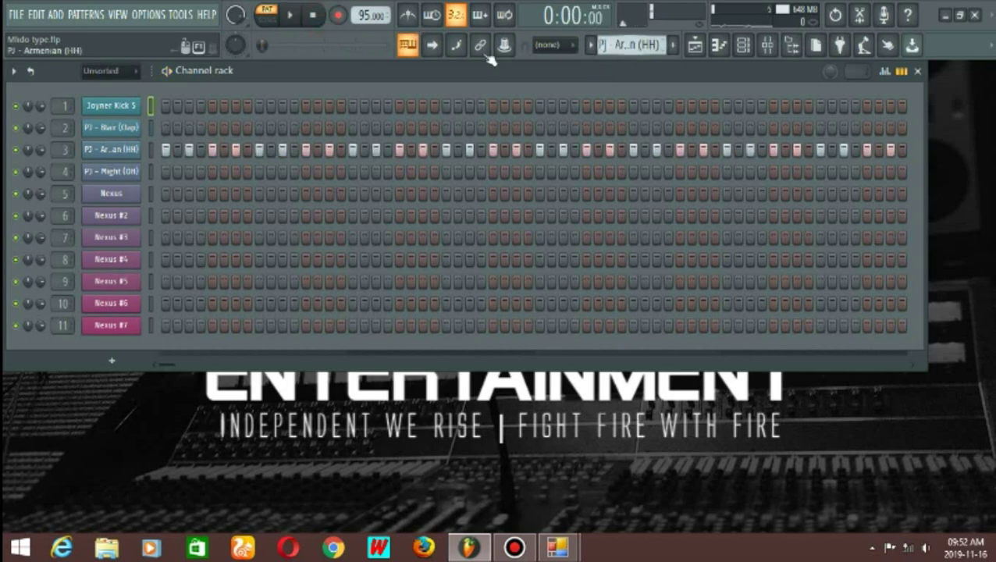
{"action": "left_click", "coordinate": [292, 17]}
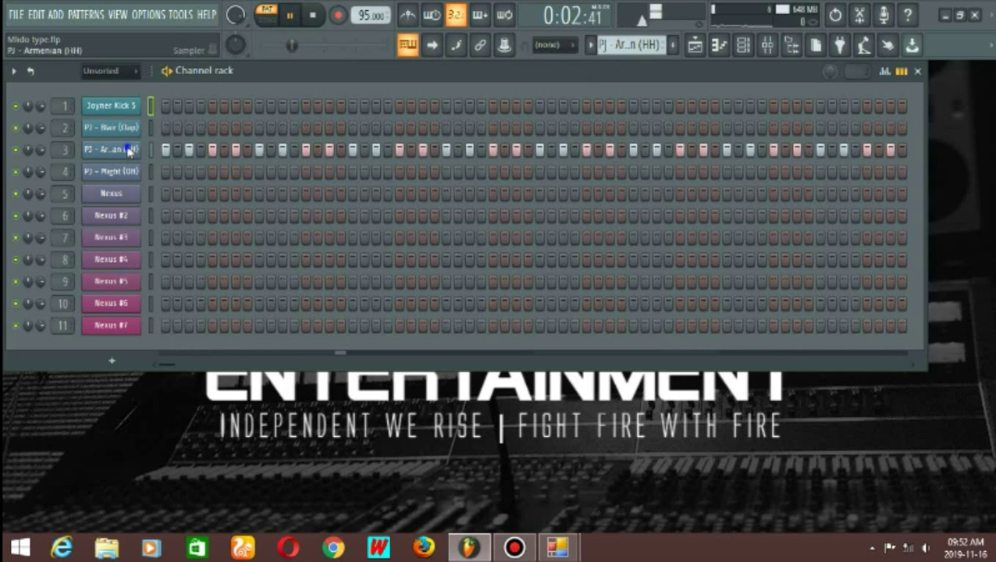
{"action": "right_click", "coordinate": [138, 148]}
{"action": "left_click", "coordinate": [331, 197]}
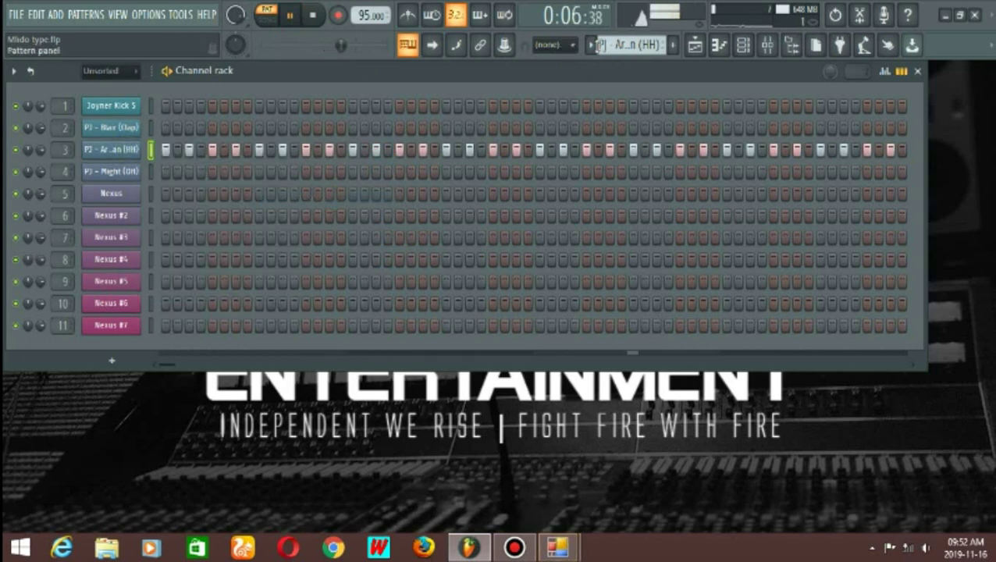
Switch to the PJ - Might (OH) pattern during playback, listen to the open hat and stop.
{"action": "scroll", "coordinate": [613, 45], "scroll_direction": "down", "scroll_amount": 1}
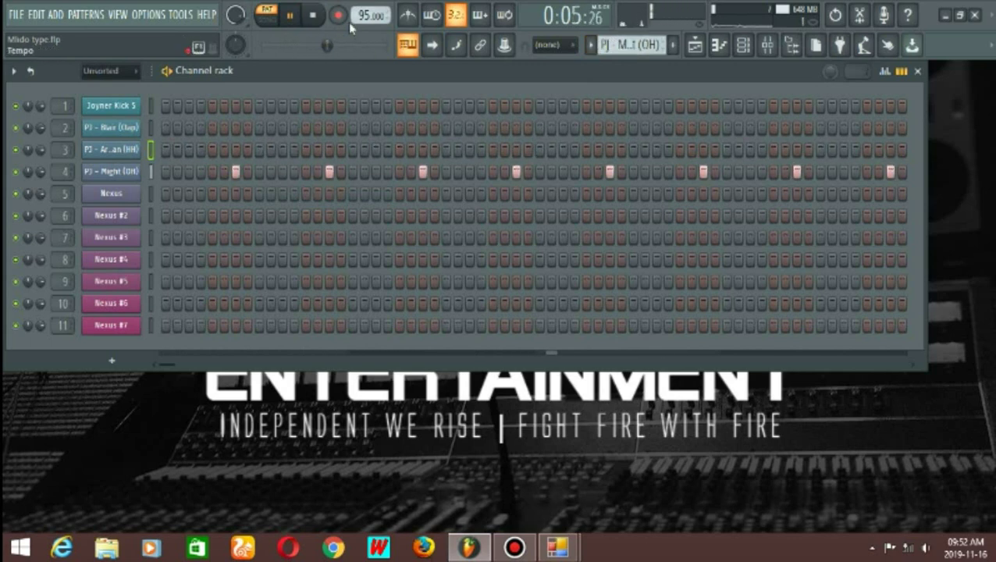
{"action": "left_click", "coordinate": [313, 15]}
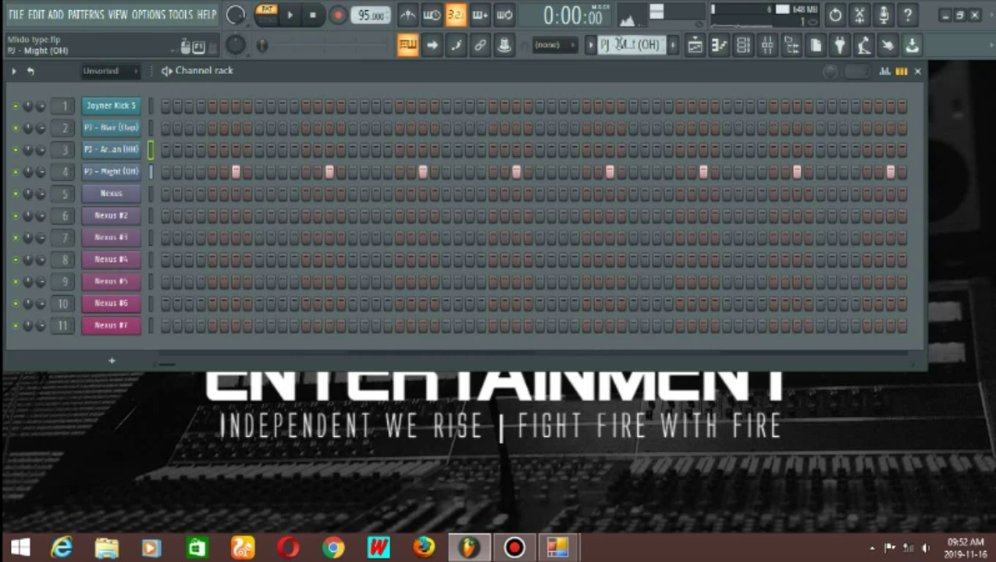
Switch to the Nexus pattern and open the Nexus channel's notes in the piano roll.
{"action": "scroll", "coordinate": [622, 45], "scroll_direction": "down", "scroll_amount": 1}
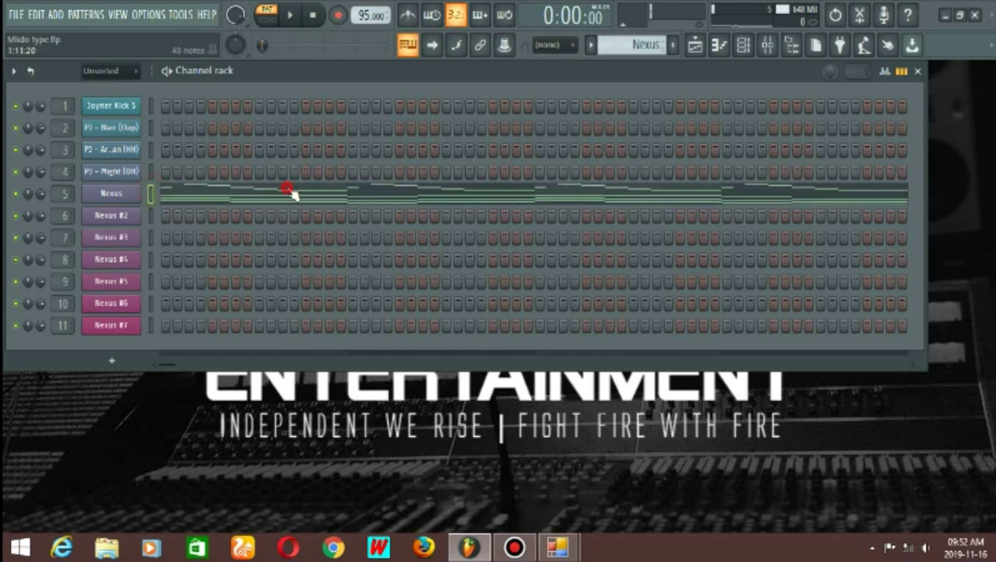
{"action": "left_click", "coordinate": [289, 192]}
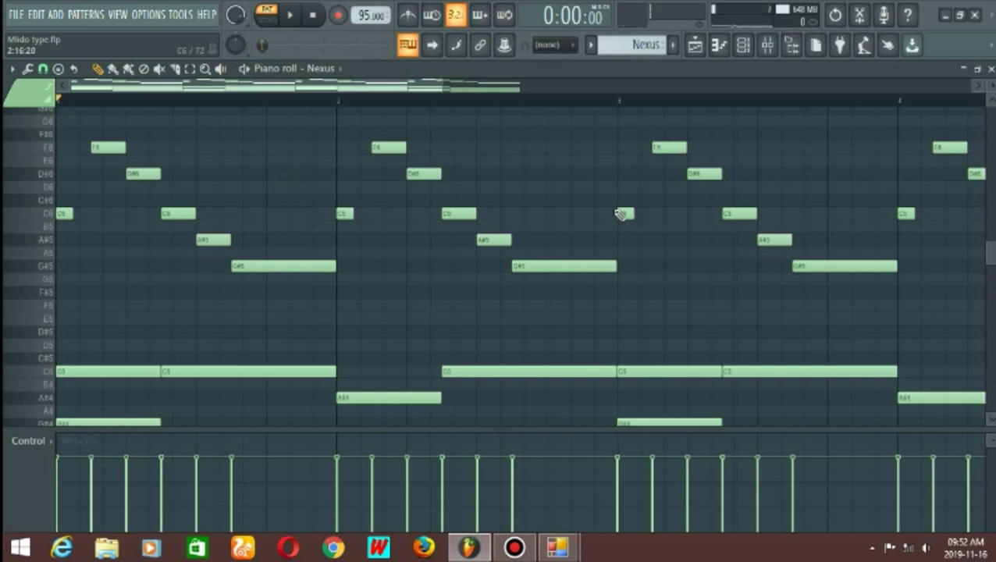
Examine the Nexus melody and chord notes during playback and close the piano roll.
{"action": "scroll", "coordinate": [837, 125], "scroll_direction": "down", "scroll_amount": 2}
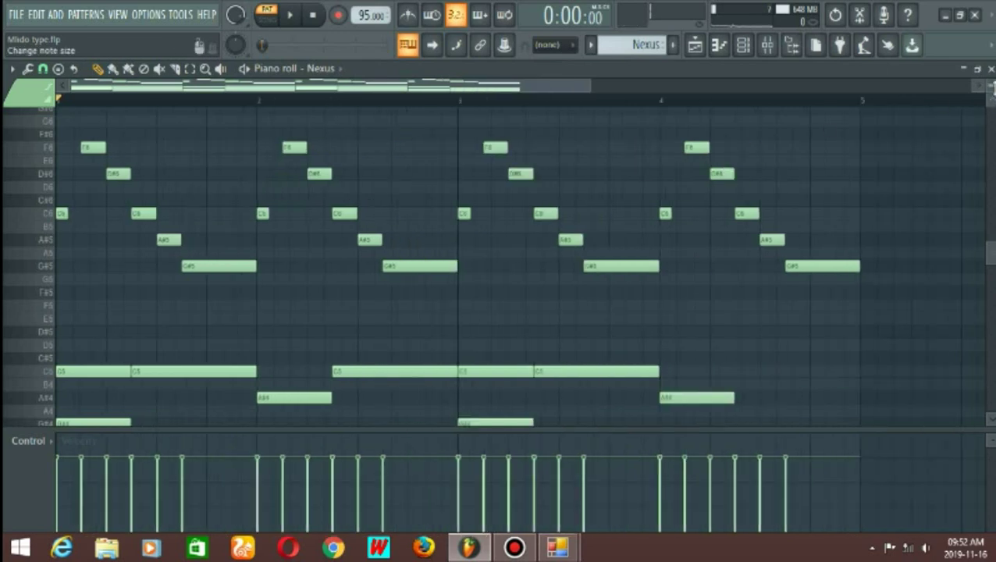
{"action": "scroll", "coordinate": [993, 88], "scroll_direction": "down", "scroll_amount": 1}
{"action": "scroll", "coordinate": [968, 218], "scroll_direction": "down", "scroll_amount": 1}
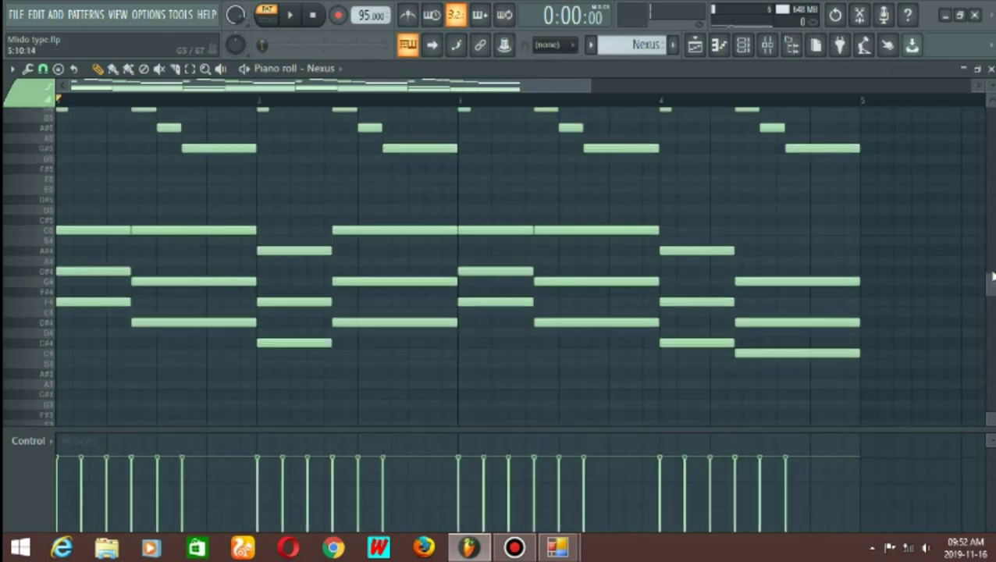
{"action": "key", "text": "space"}
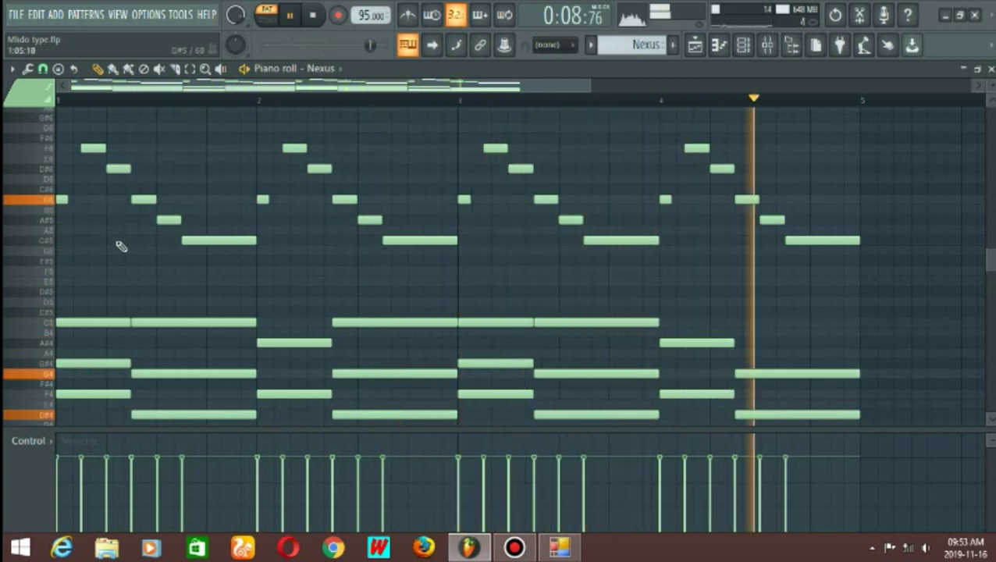
{"action": "scroll", "coordinate": [125, 250], "scroll_direction": "down", "scroll_amount": 2}
{"action": "scroll", "coordinate": [133, 261], "scroll_direction": "up", "scroll_amount": 1}
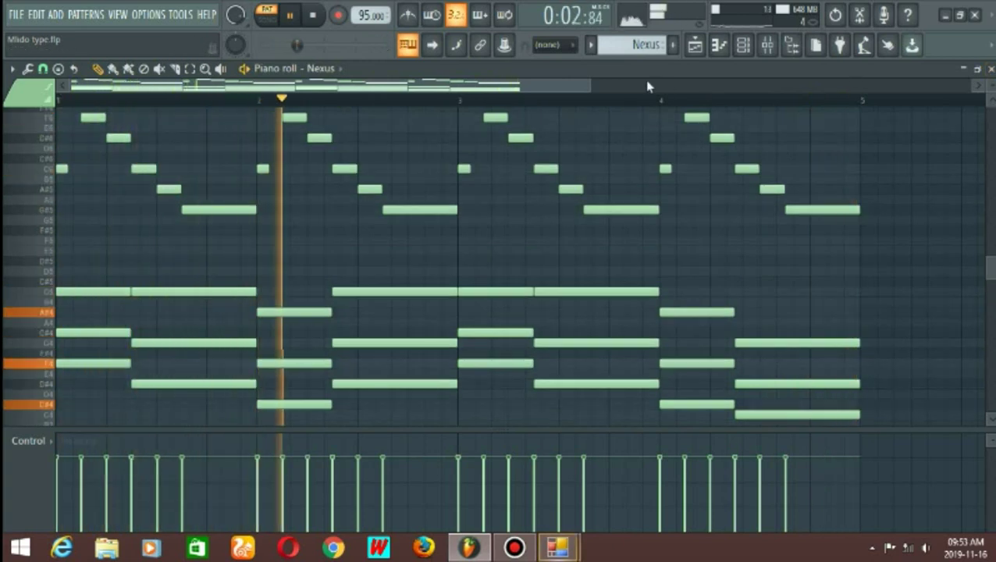
{"action": "left_click", "coordinate": [977, 69]}
Move past the Nexus #2 pattern to Nexus #3, view its chord notes in the piano roll during playback and close it.
{"action": "scroll", "coordinate": [650, 48], "scroll_direction": "down", "scroll_amount": 1}
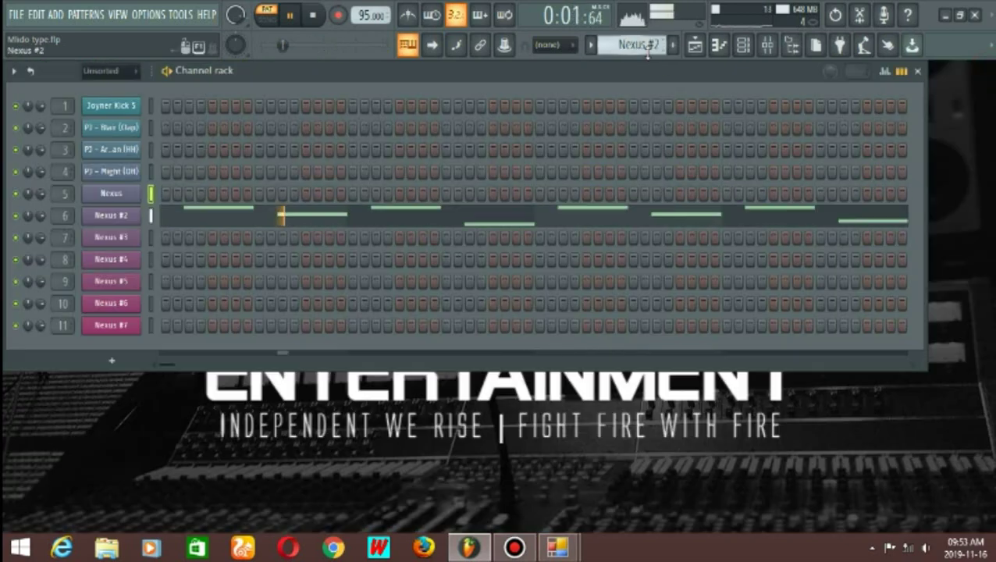
{"action": "scroll", "coordinate": [667, 48], "scroll_direction": "down", "scroll_amount": 1}
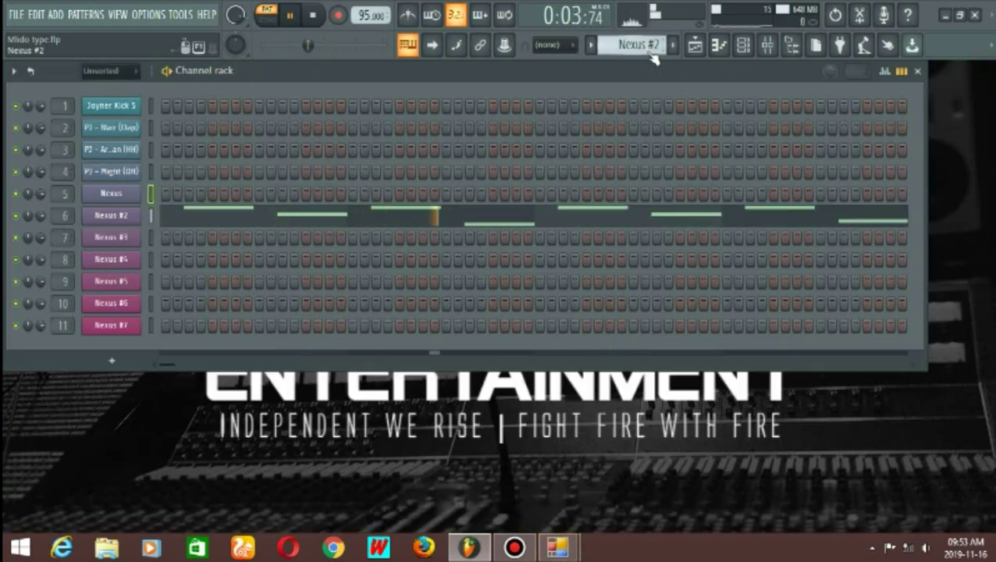
{"action": "left_click", "coordinate": [312, 231]}
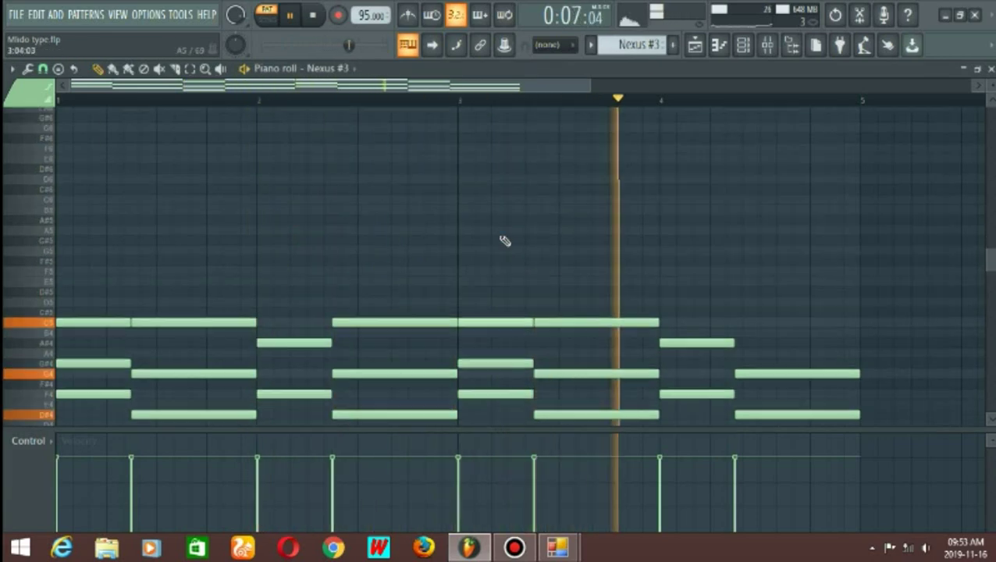
{"action": "left_click", "coordinate": [992, 70]}
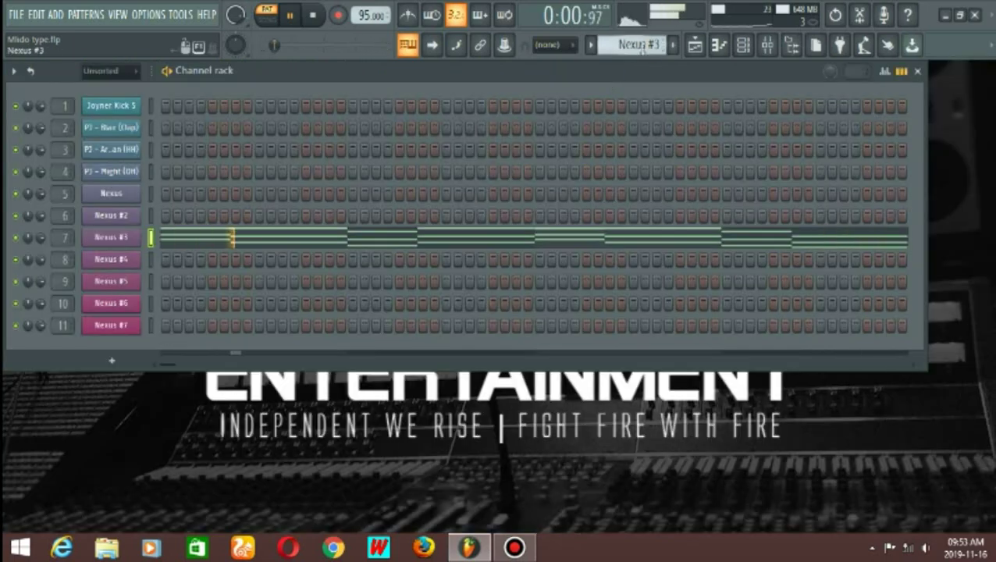
Switch to the Nexus #4 pattern, view its chord notes in the piano roll during playback and close it.
{"action": "scroll", "coordinate": [640, 45], "scroll_direction": "down", "scroll_amount": 1}
{"action": "left_click", "coordinate": [461, 260]}
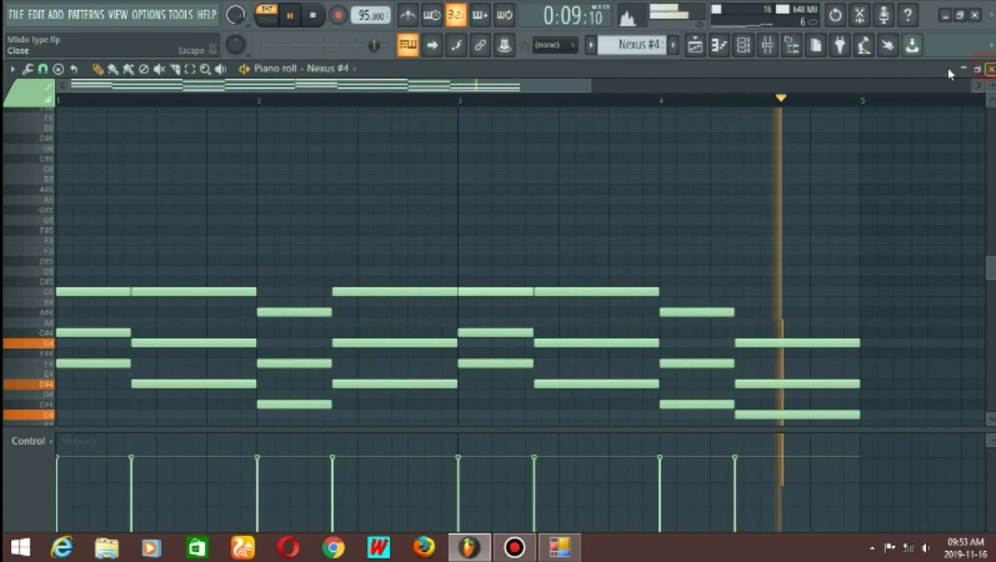
{"action": "key", "text": "Escape"}
Switch to the Nexus #5 pattern, view its single-note line in the piano roll during playback and close it.
{"action": "key", "text": "KP_Add"}
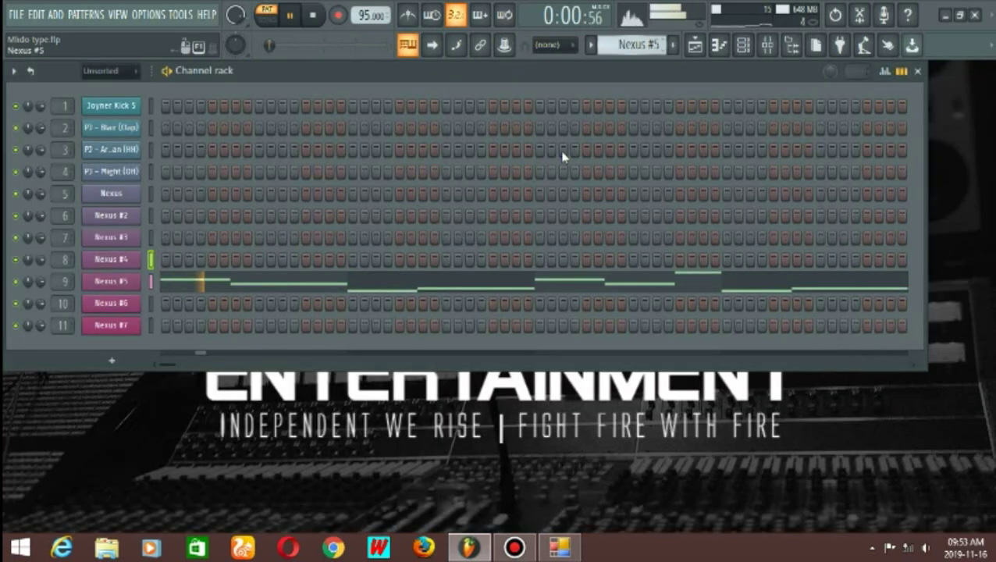
{"action": "left_click", "coordinate": [374, 280]}
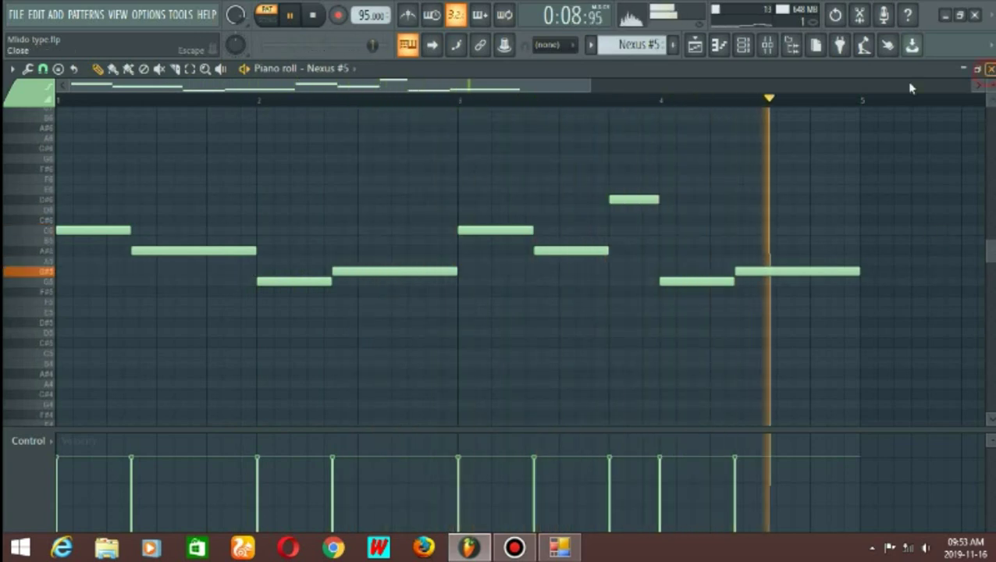
{"action": "left_click", "coordinate": [991, 69]}
Switch to the Nexus #8 pattern, view the Nexus #5 channel's notes in the piano roll during playback and close it.
{"action": "scroll", "coordinate": [604, 51], "scroll_direction": "down", "scroll_amount": 3}
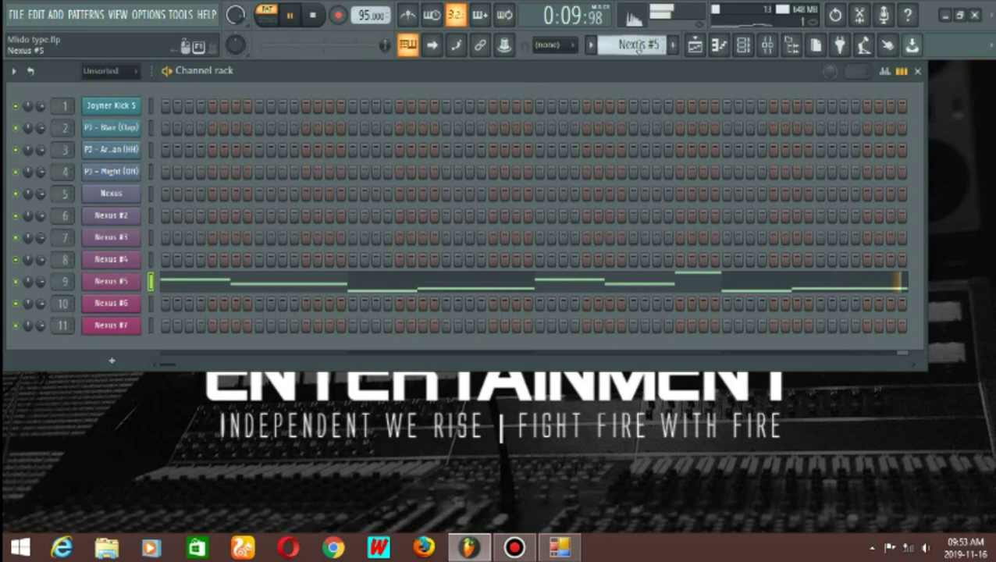
{"action": "left_click", "coordinate": [361, 289]}
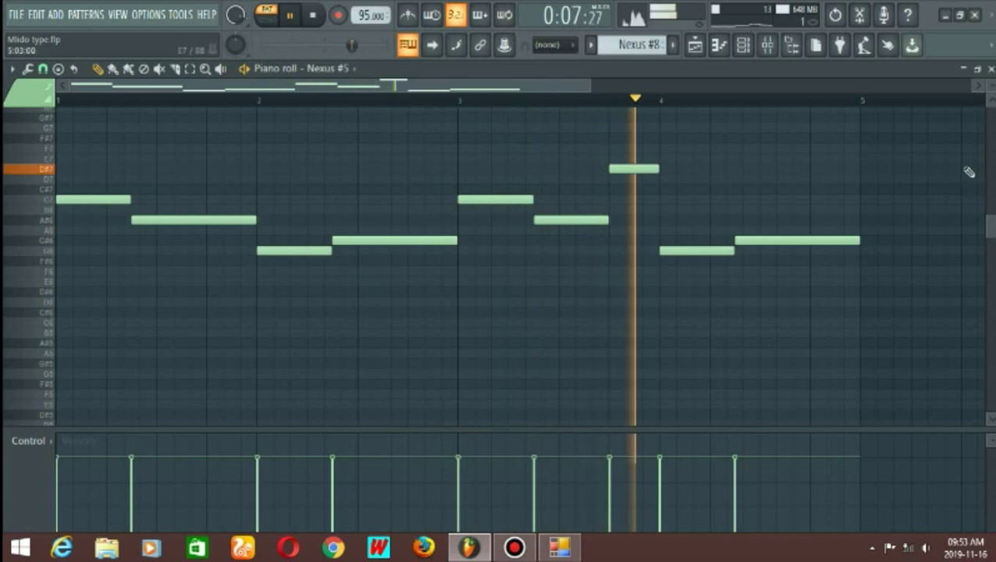
{"action": "scroll", "coordinate": [968, 171], "scroll_direction": "up", "scroll_amount": 1}
{"action": "left_click", "coordinate": [992, 69]}
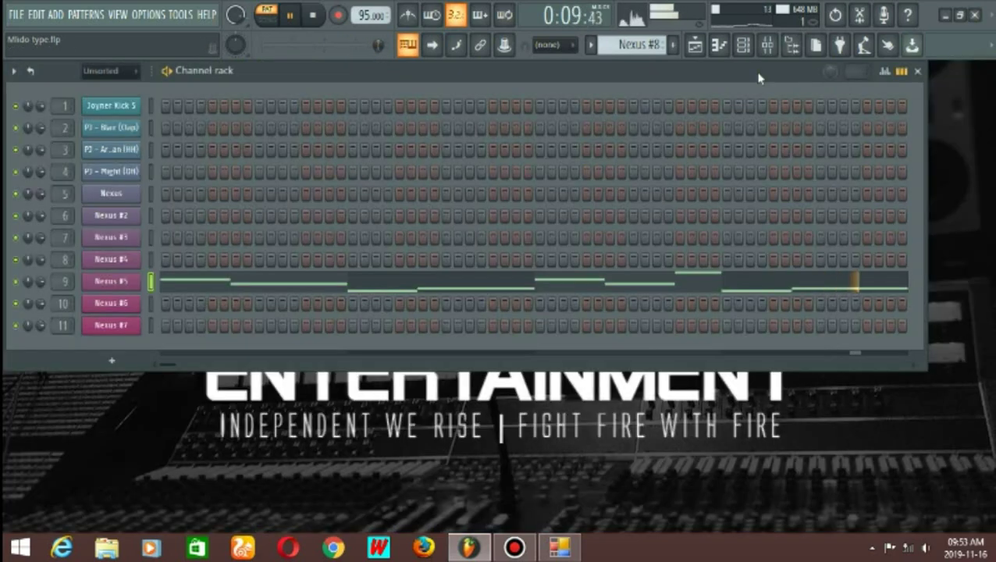
Switch to the Nexus #6 pattern, view its notes in the piano roll during playback and close it.
{"action": "left_click_drag", "start_coordinate": [173, 281], "coordinate": [180, 302]}
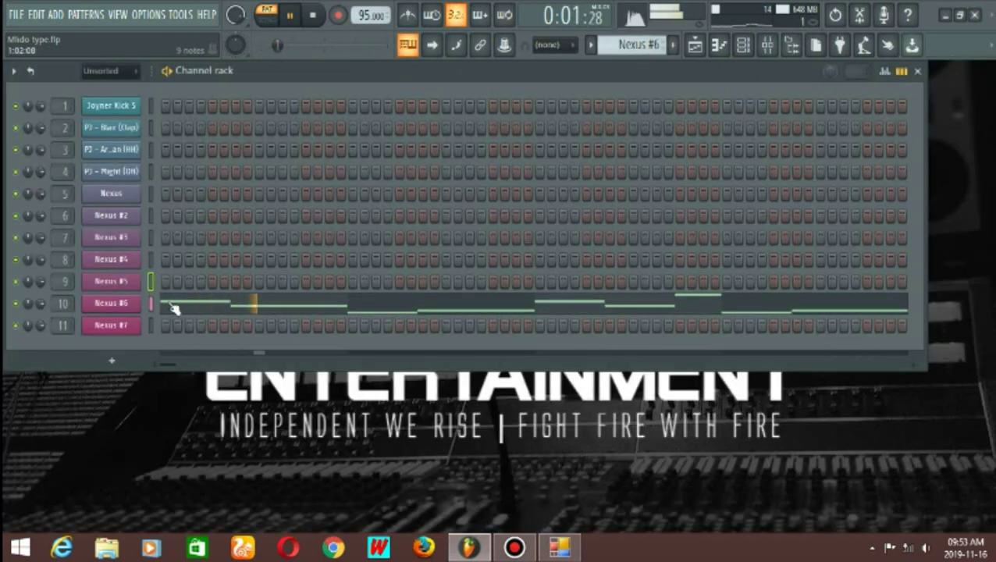
{"action": "left_click", "coordinate": [181, 299]}
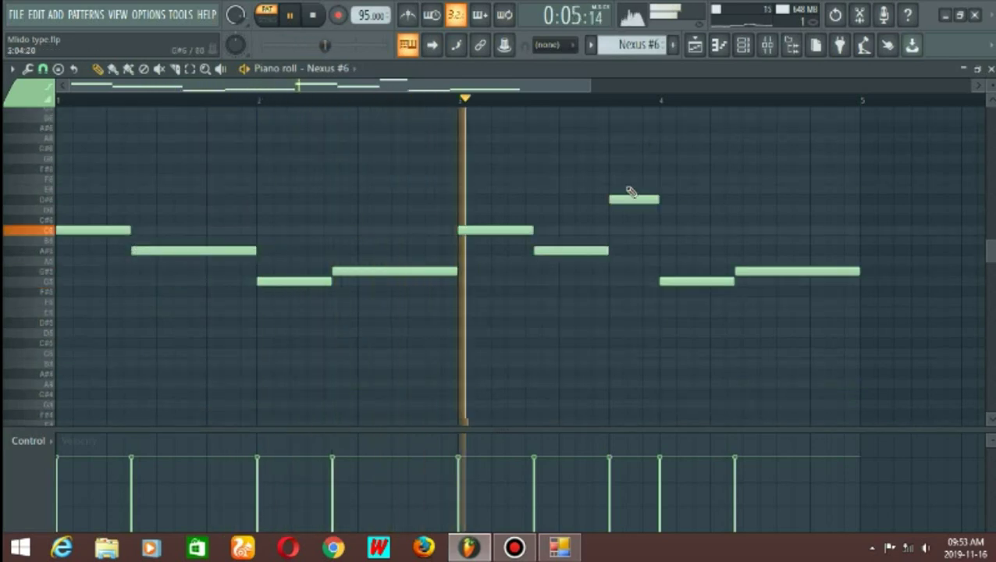
{"action": "scroll", "coordinate": [629, 193], "scroll_direction": "up", "scroll_amount": 1}
{"action": "key", "text": "F7"}
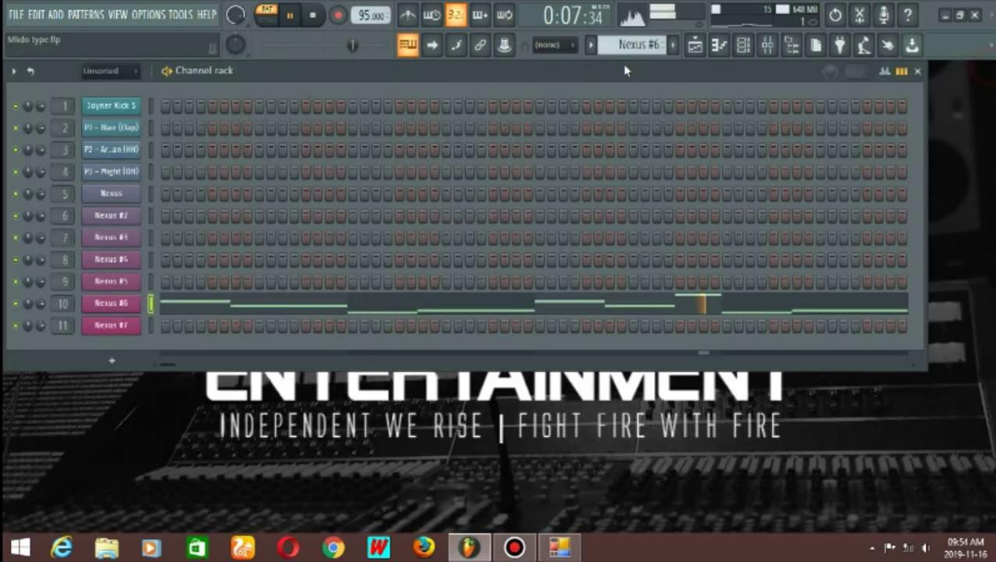
Switch to the Nexus #7 pattern, view its chord notes in the piano roll during playback and close it.
{"action": "scroll", "coordinate": [639, 46], "scroll_direction": "down", "scroll_amount": 1}
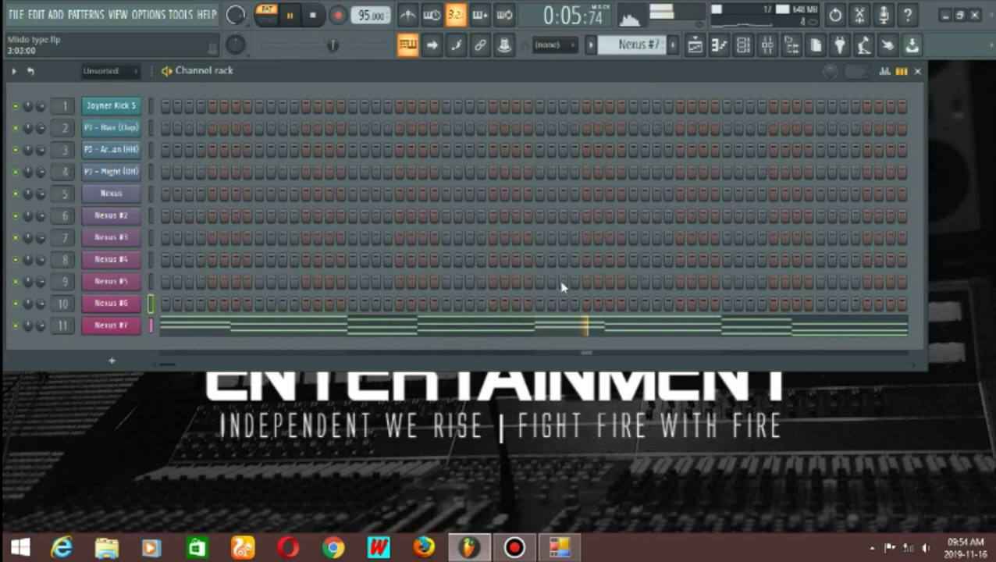
{"action": "left_click", "coordinate": [545, 330]}
{"action": "scroll", "coordinate": [600, 273], "scroll_direction": "down", "scroll_amount": 4}
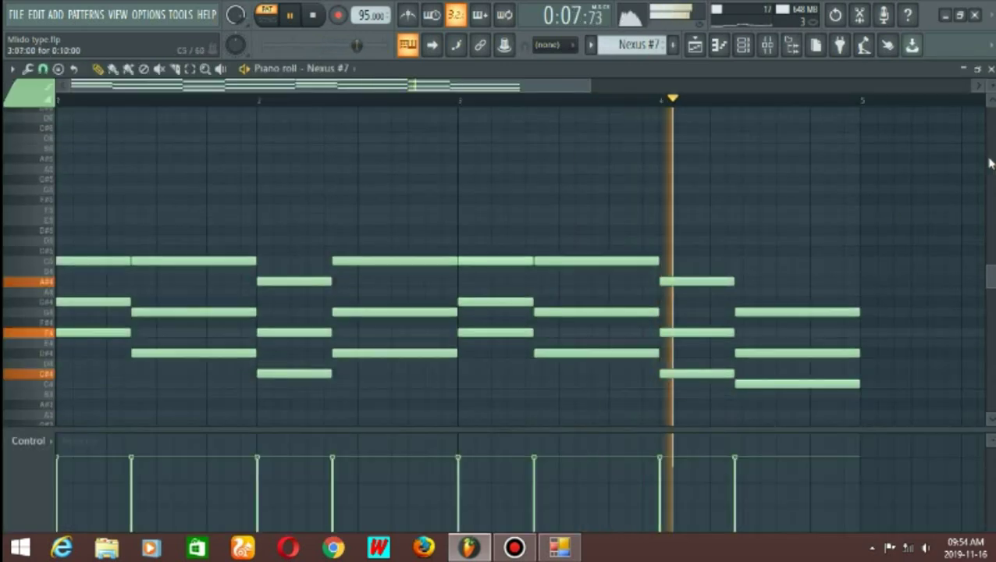
{"action": "key", "text": "F7"}
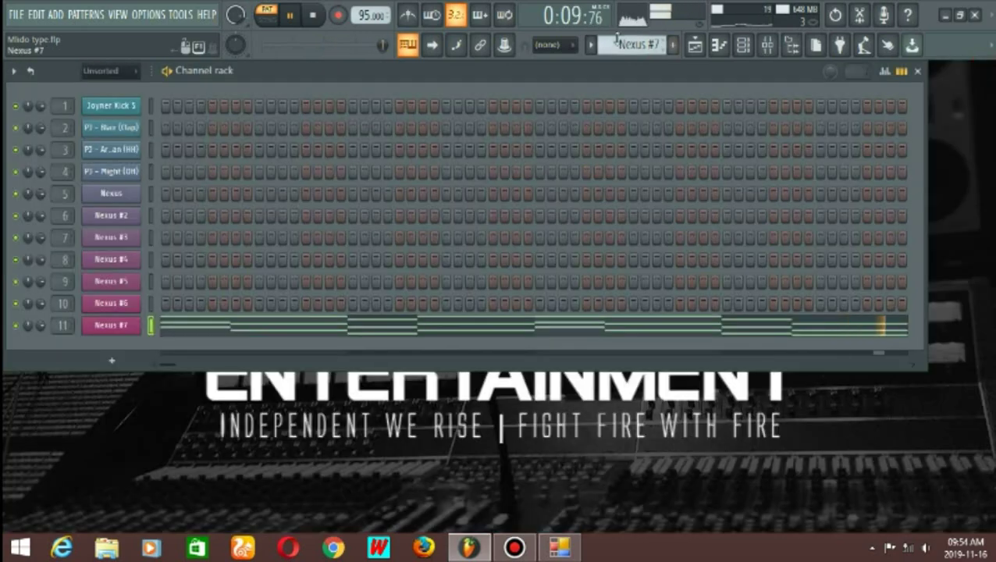
Return to the Nexus #2 pattern, examine its notes in the piano roll, stop the playback and close the piano roll.
{"action": "scroll", "coordinate": [639, 45], "scroll_direction": "down", "scroll_amount": 1}
{"action": "scroll", "coordinate": [638, 44], "scroll_direction": "up", "scroll_amount": 3}
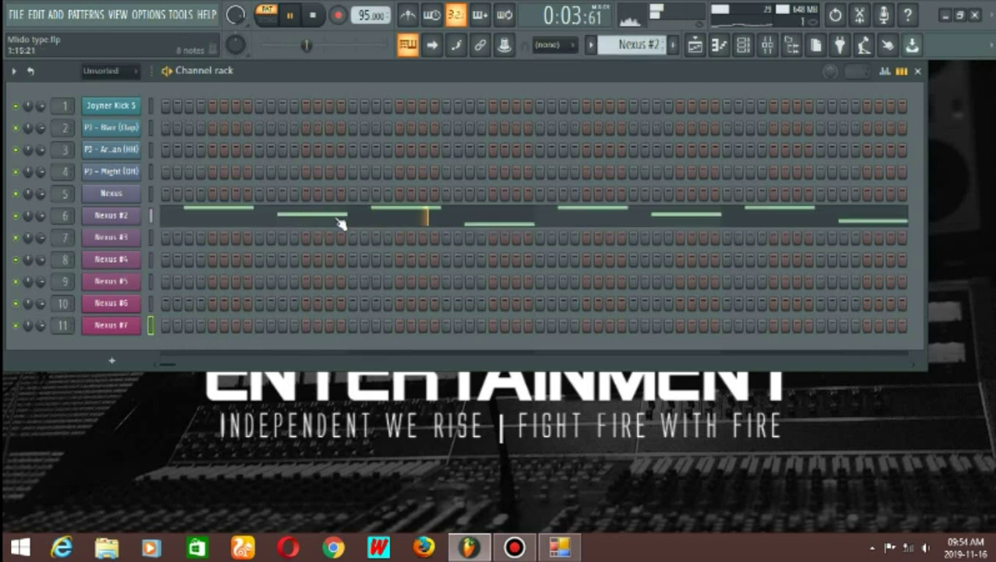
{"action": "left_click", "coordinate": [336, 219]}
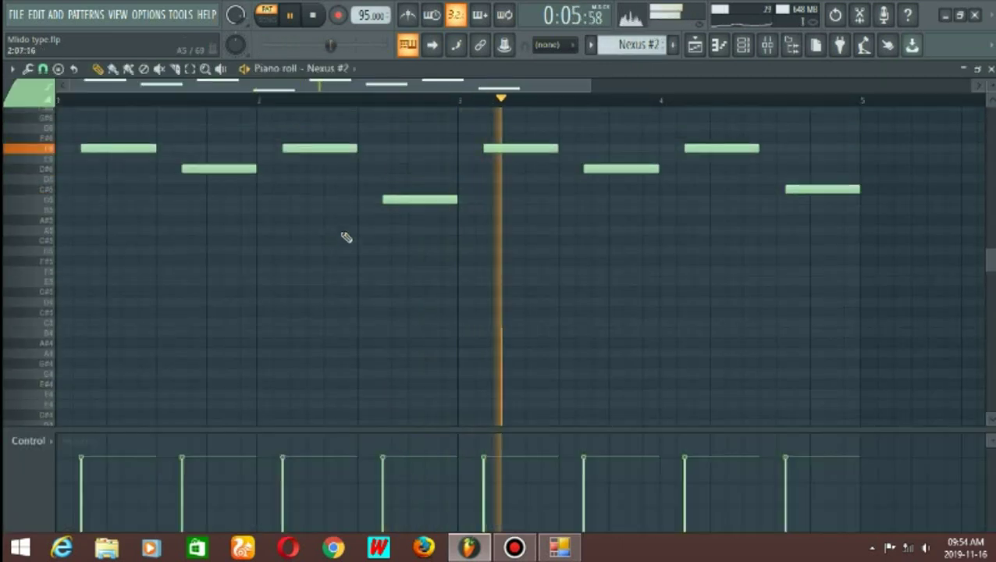
{"action": "scroll", "coordinate": [234, 226], "scroll_direction": "up", "scroll_amount": 3}
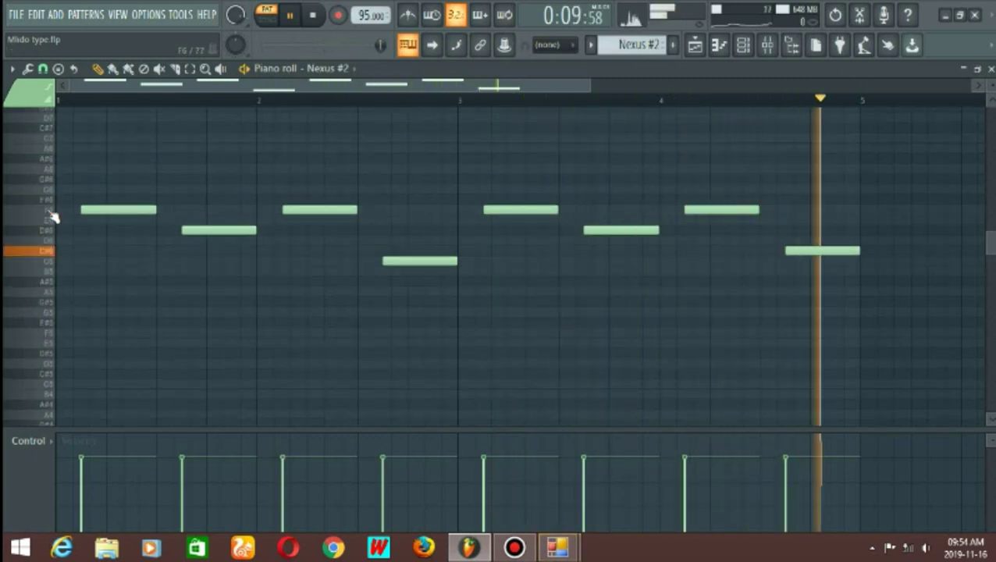
{"action": "key", "text": "space"}
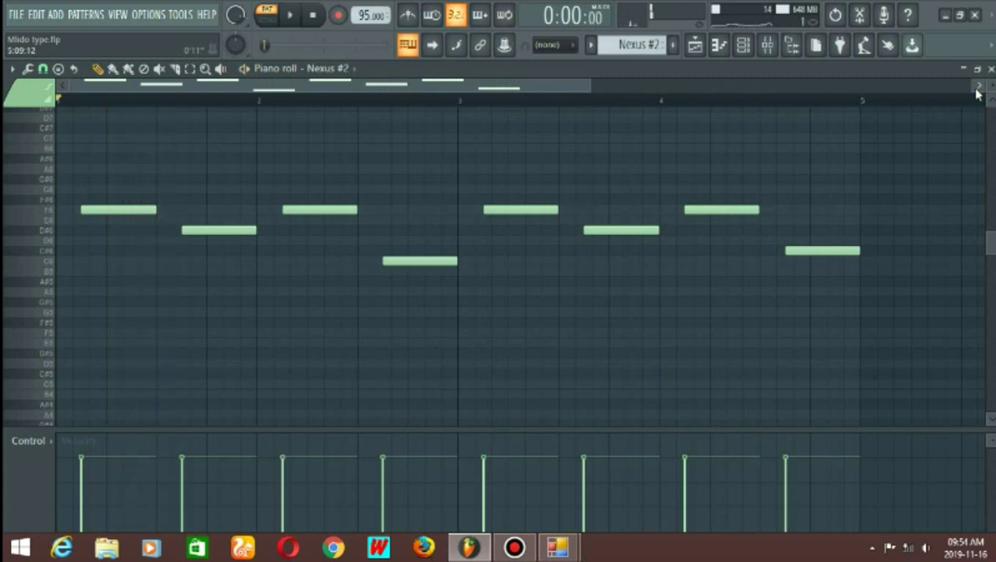
{"action": "left_click", "coordinate": [990, 69]}
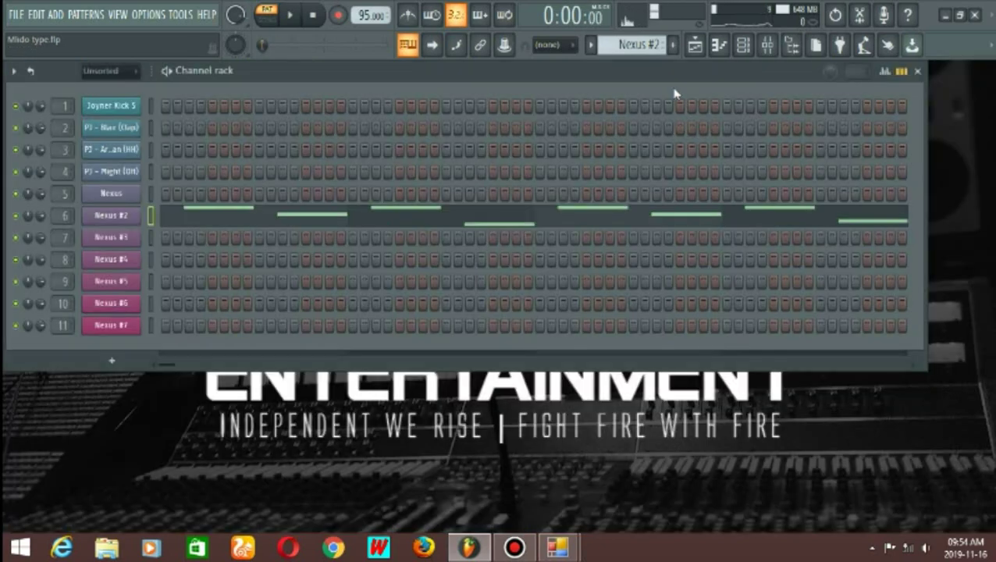
Open the playlist arrangement and play it from bar 1 in song mode.
{"action": "left_click", "coordinate": [695, 47]}
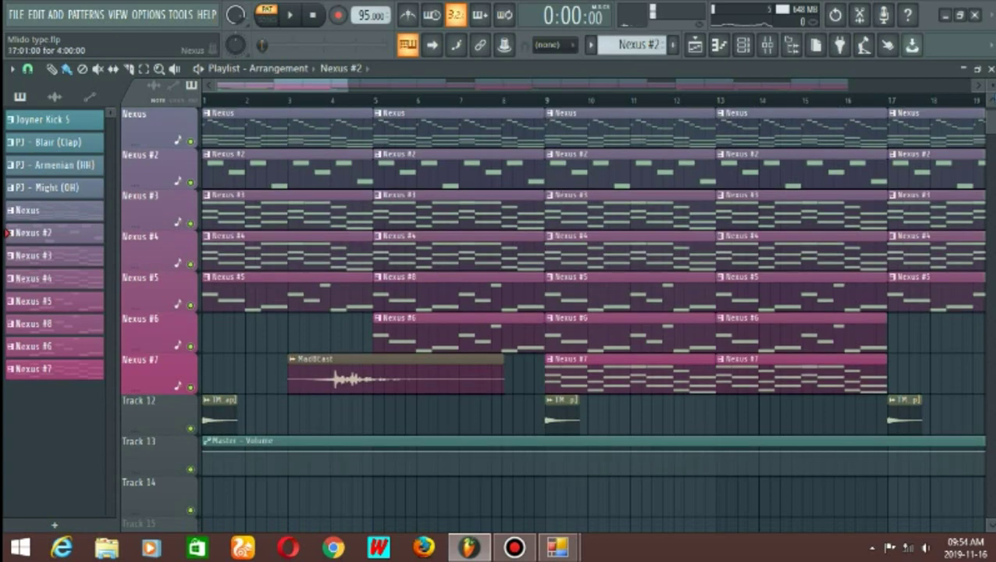
{"action": "scroll", "coordinate": [990, 83], "scroll_direction": "down", "scroll_amount": 3}
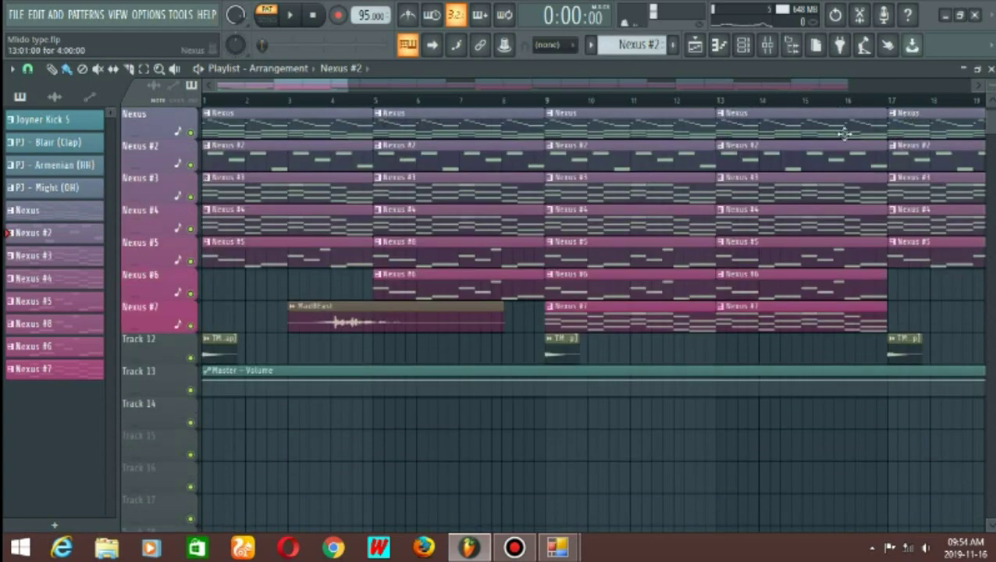
{"action": "scroll", "coordinate": [663, 194], "scroll_direction": "up", "scroll_amount": 1}
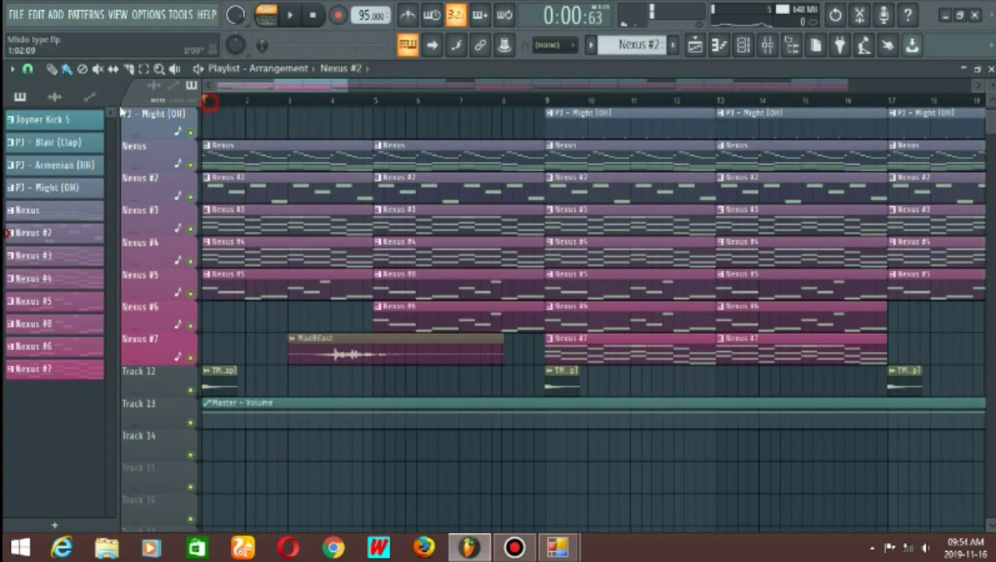
{"action": "key", "text": "space"}
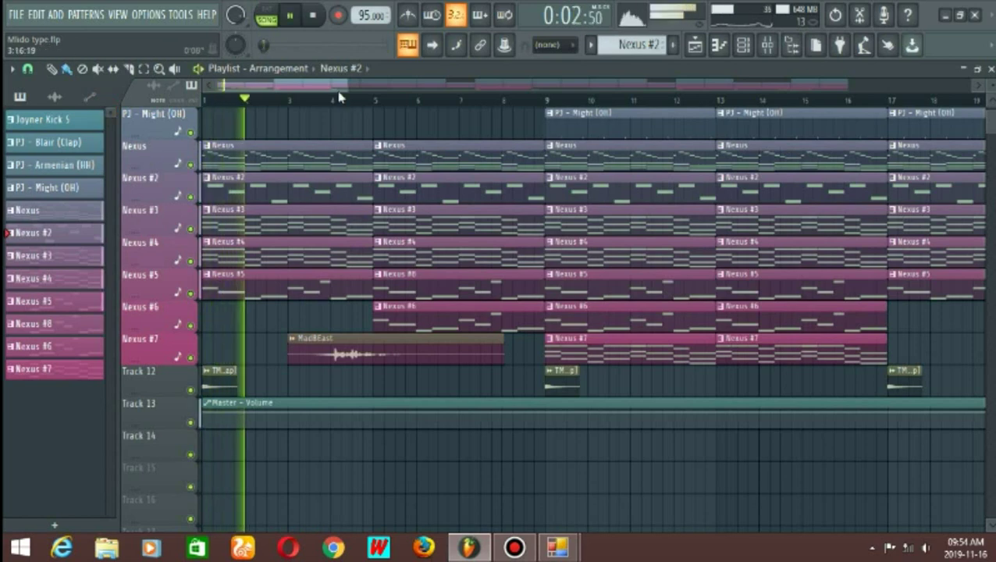
Examine the layout of the whole arrangement in the playlist during playback, from bar 1 to the end of the Master volume automation.
{"action": "scroll", "coordinate": [369, 94], "scroll_direction": "right", "scroll_amount": 2}
{"action": "scroll", "coordinate": [359, 90], "scroll_direction": "left", "scroll_amount": 2}
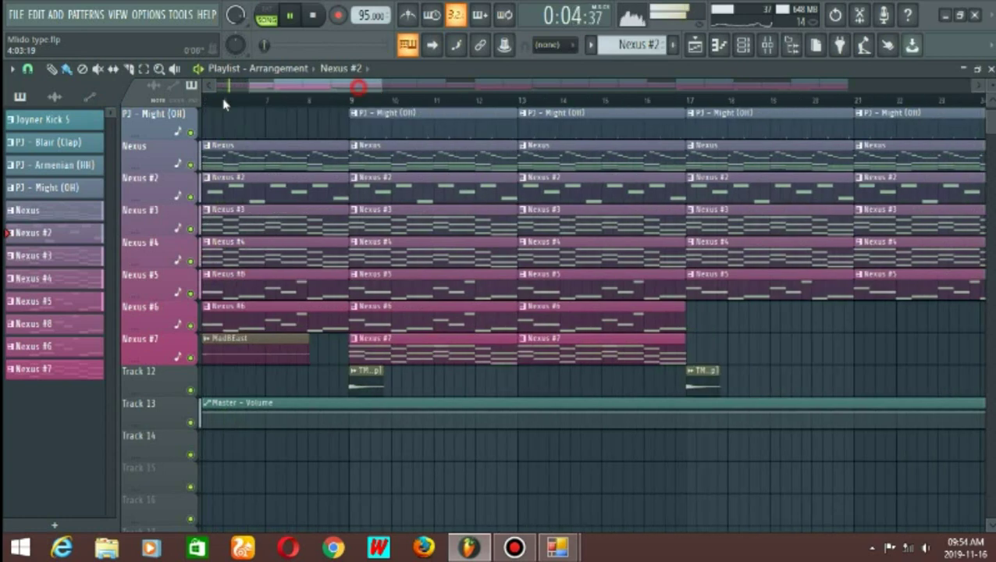
{"action": "scroll", "coordinate": [367, 87], "scroll_direction": "right", "scroll_amount": 2}
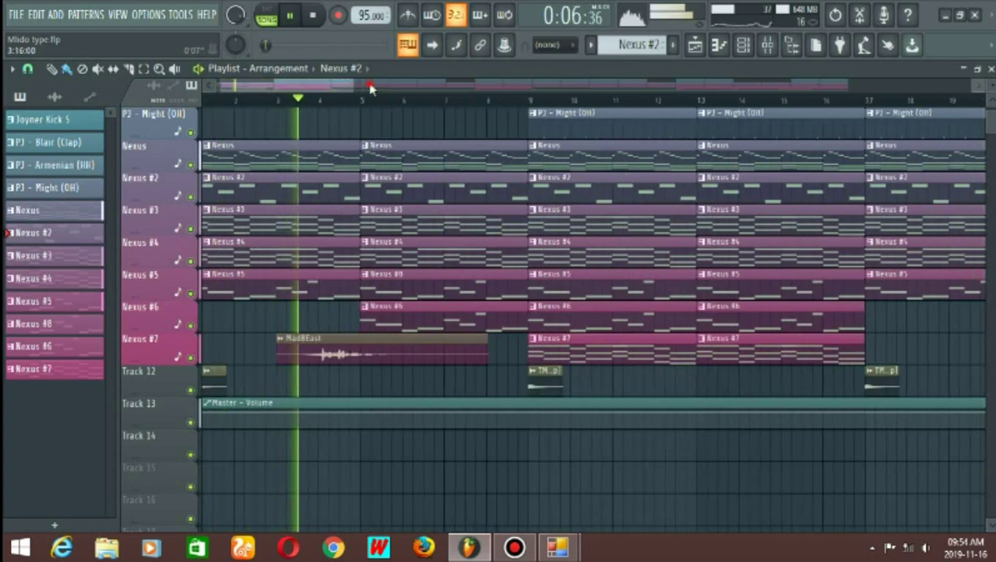
{"action": "scroll", "coordinate": [349, 83], "scroll_direction": "left", "scroll_amount": 2}
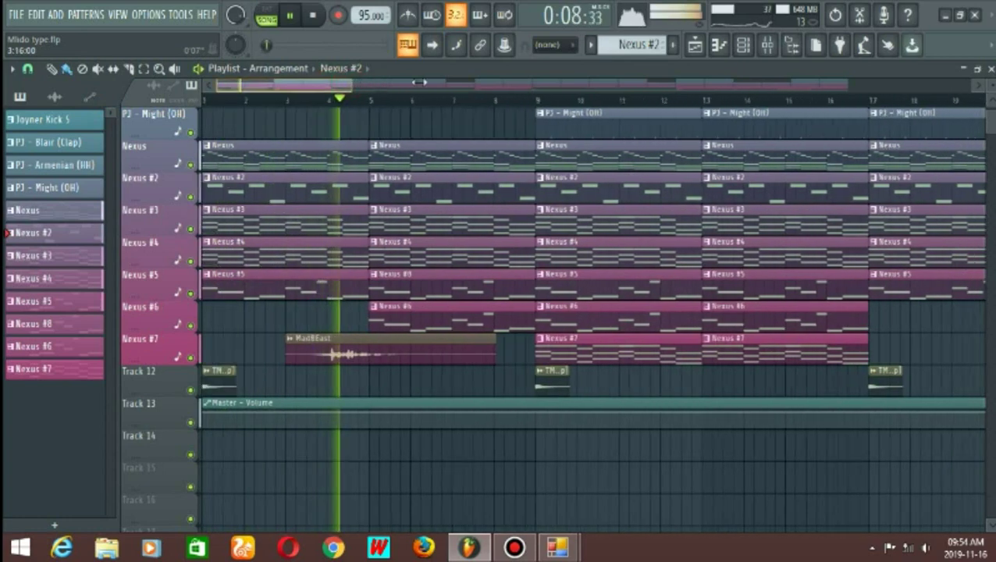
{"action": "left_click_drag", "start_coordinate": [349, 82], "coordinate": [420, 90]}
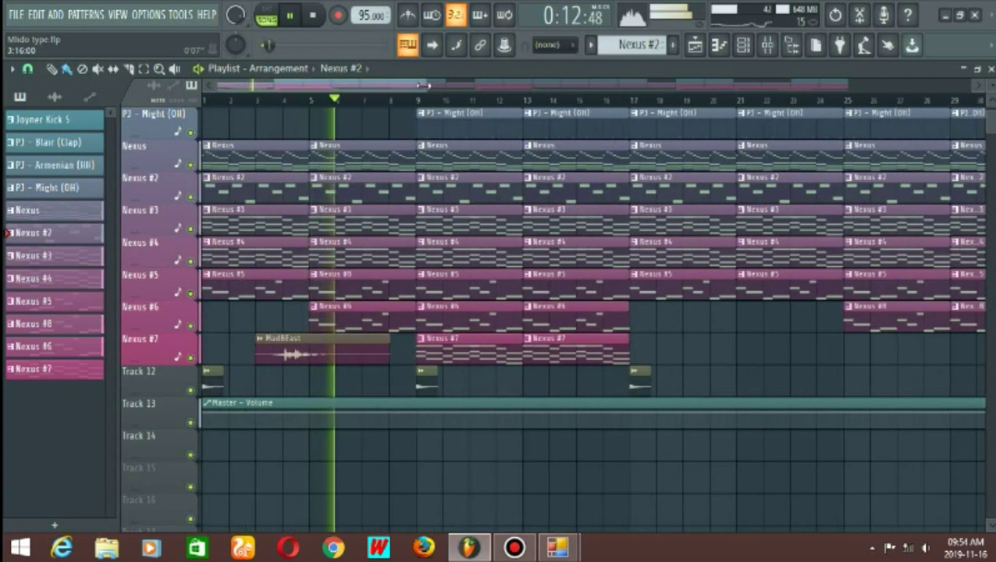
{"action": "left_click_drag", "start_coordinate": [535, 89], "coordinate": [774, 89]}
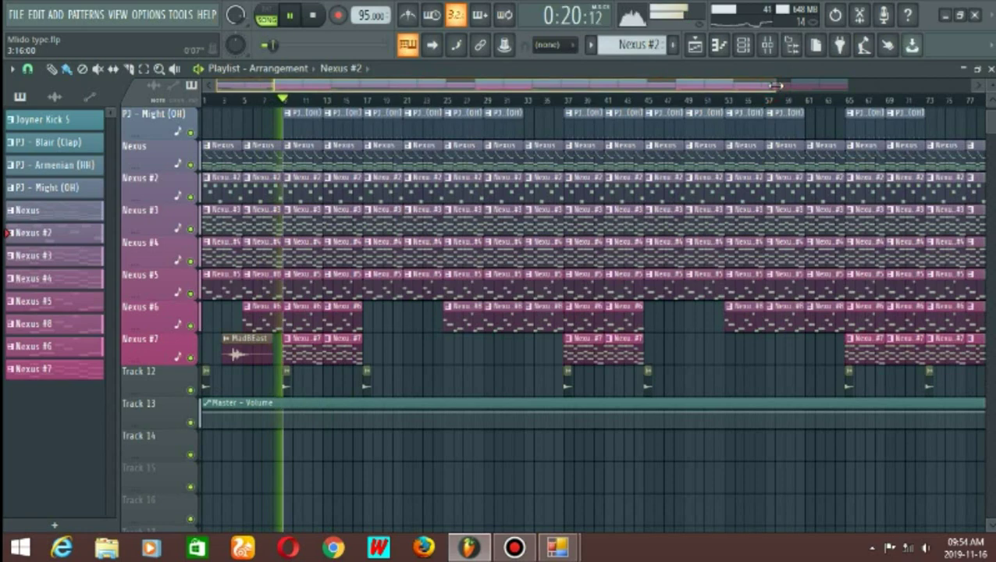
{"action": "left_click_drag", "start_coordinate": [772, 85], "coordinate": [919, 92]}
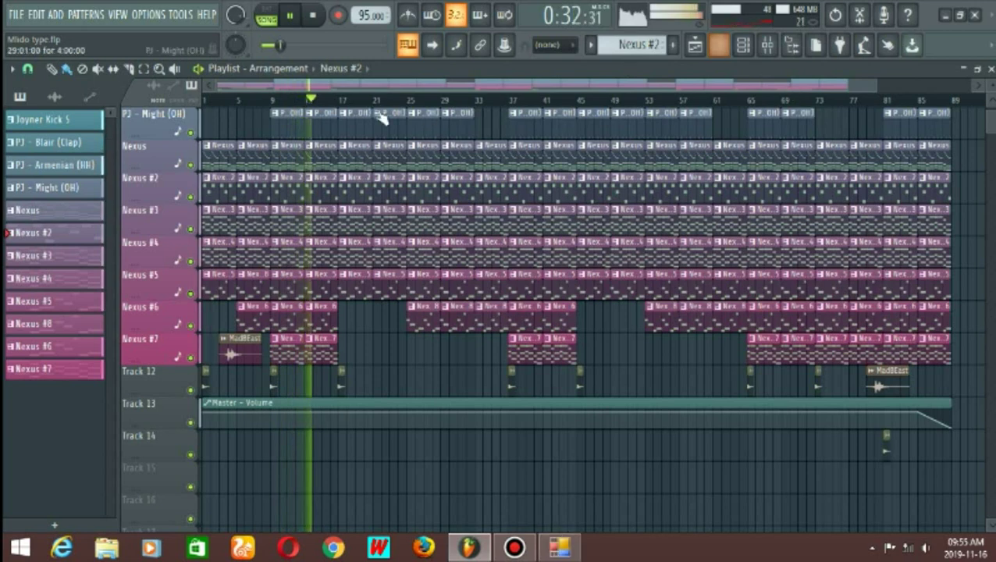
Play the arrangement from about bar 17, listen to the Nexus #5 track soloed and restore all tracks.
{"action": "left_click", "coordinate": [337, 100]}
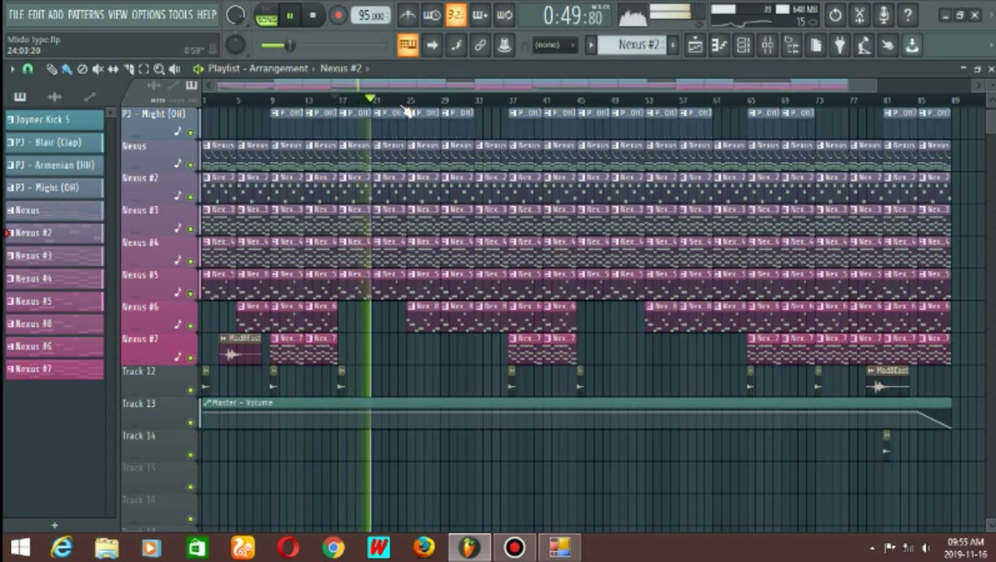
{"action": "right_click", "coordinate": [190, 296]}
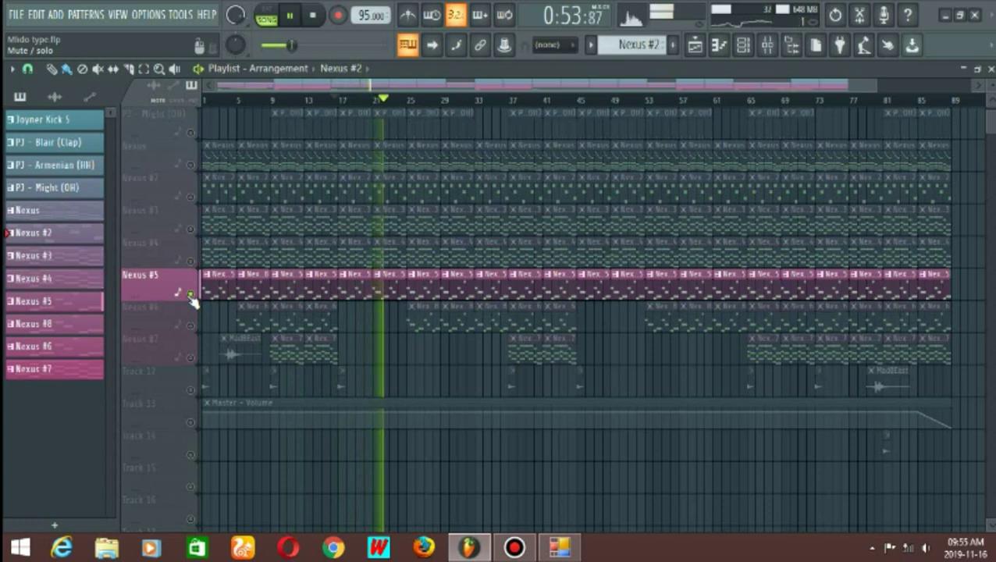
{"action": "right_click", "coordinate": [191, 296]}
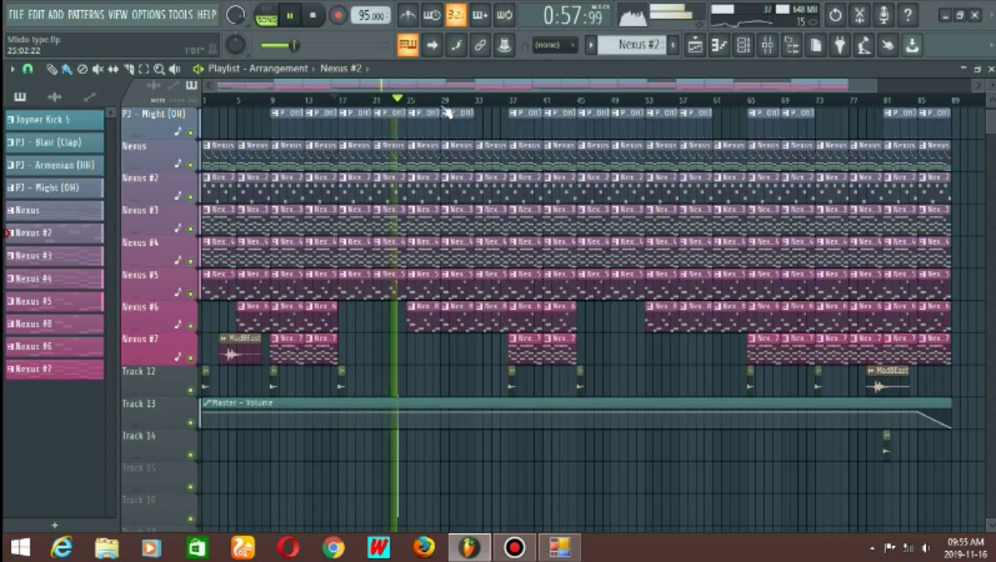
Audition the arrangement's remaining sections by jumping to about bars 33, 45, 61, 64, 73 and 80, and stop playback.
{"action": "left_click", "coordinate": [473, 103]}
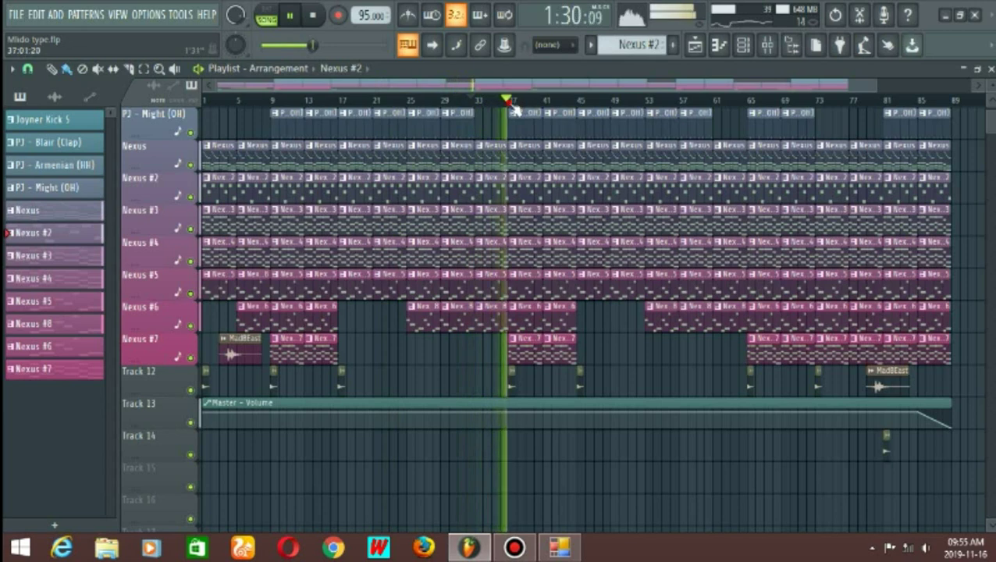
{"action": "left_click", "coordinate": [576, 102]}
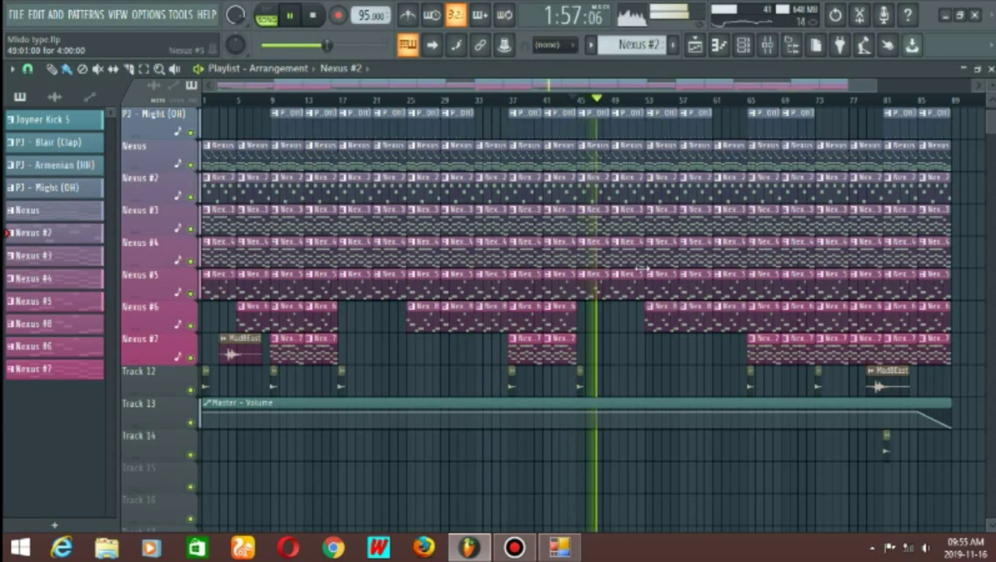
{"action": "left_click", "coordinate": [713, 102]}
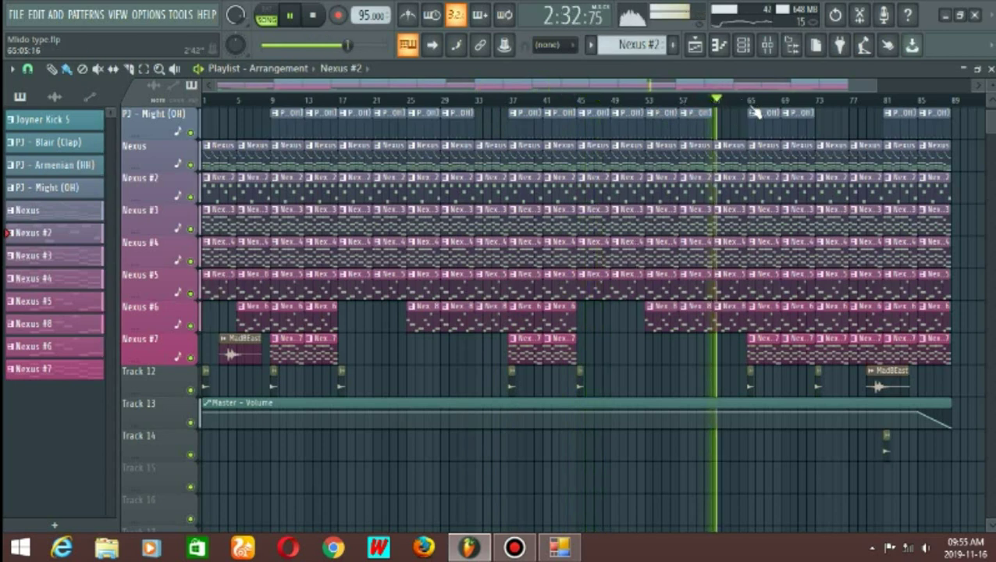
{"action": "left_click", "coordinate": [742, 102]}
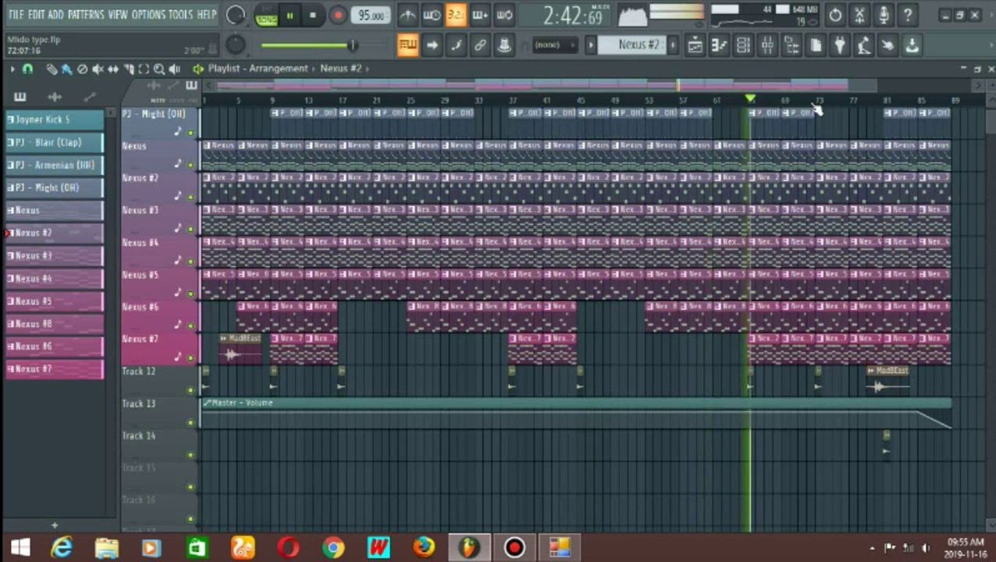
{"action": "left_click", "coordinate": [815, 104]}
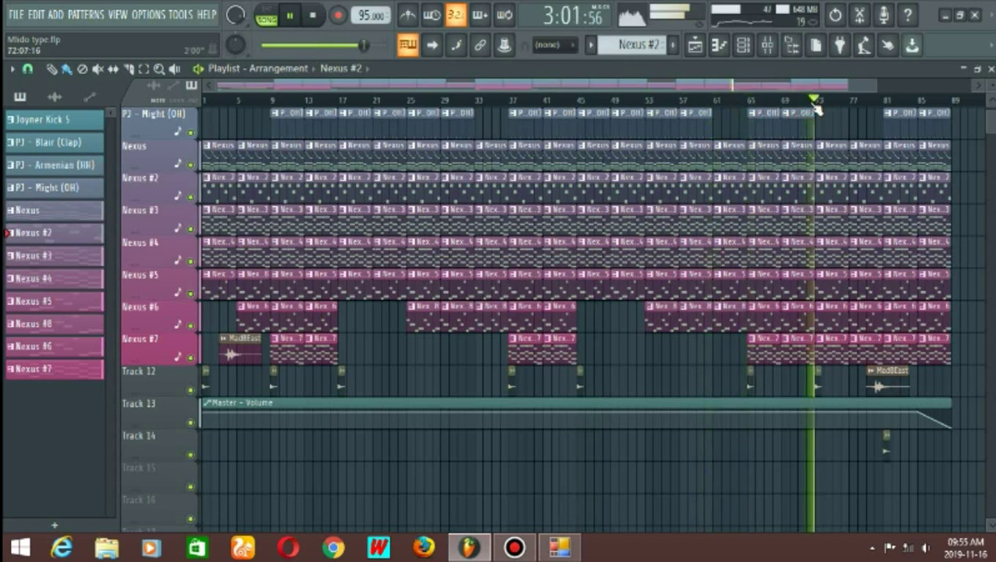
{"action": "left_click", "coordinate": [880, 103]}
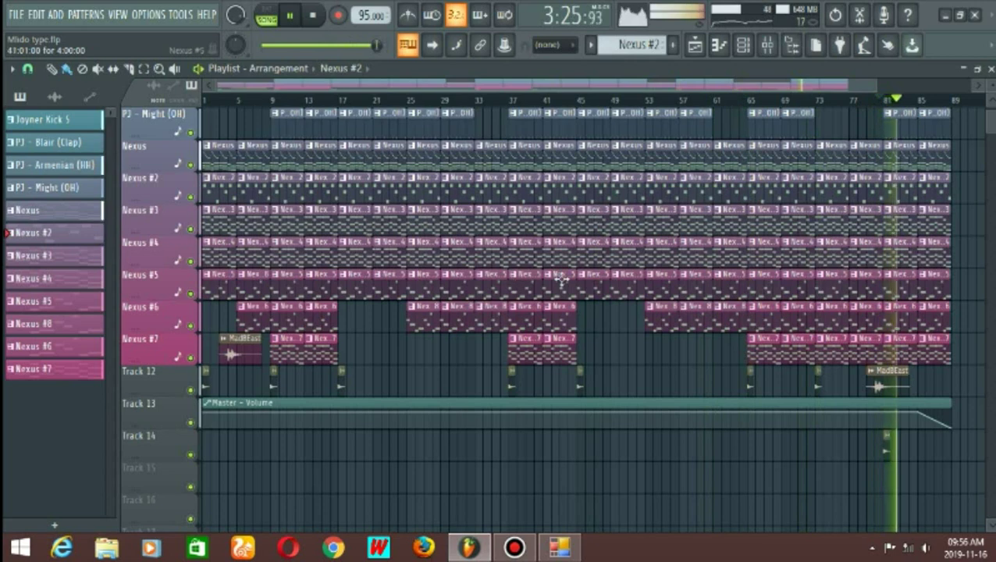
{"action": "key", "text": "space"}
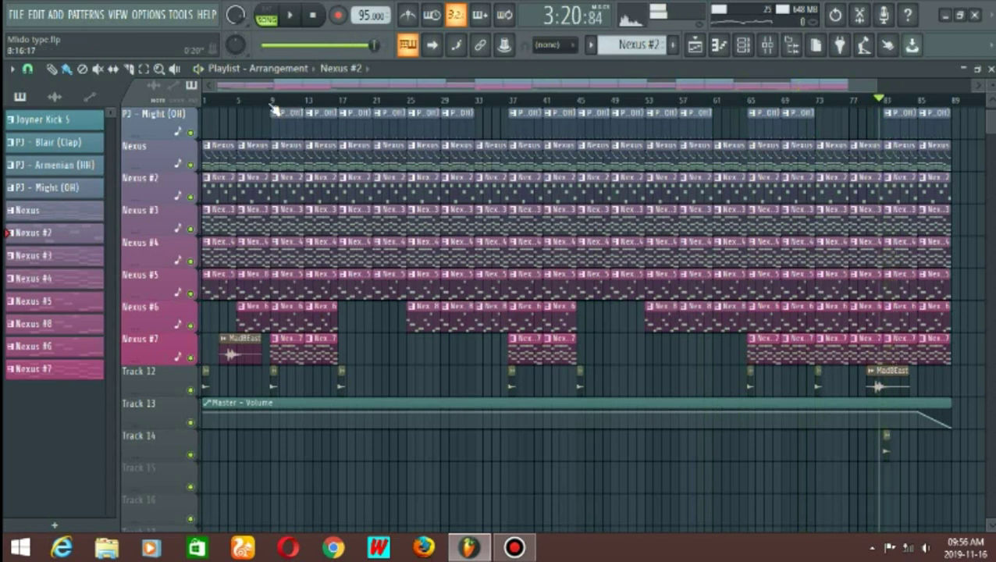
Play from about bar 9 with the Nexus #7 track soloed, and unmute the Nexus #6 track to hear both.
{"action": "left_click", "coordinate": [268, 102]}
{"action": "key", "text": "space"}
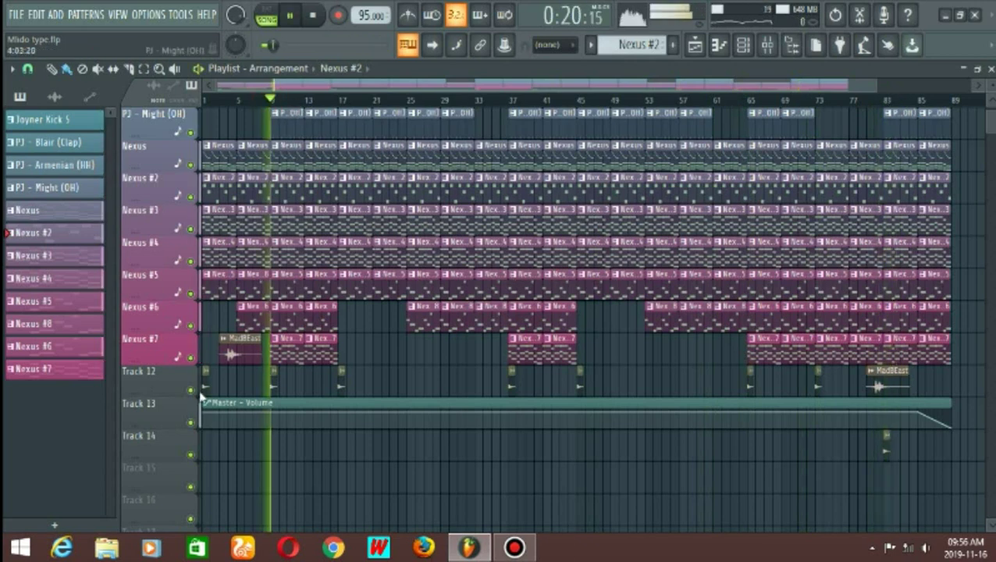
{"action": "right_click", "coordinate": [192, 358]}
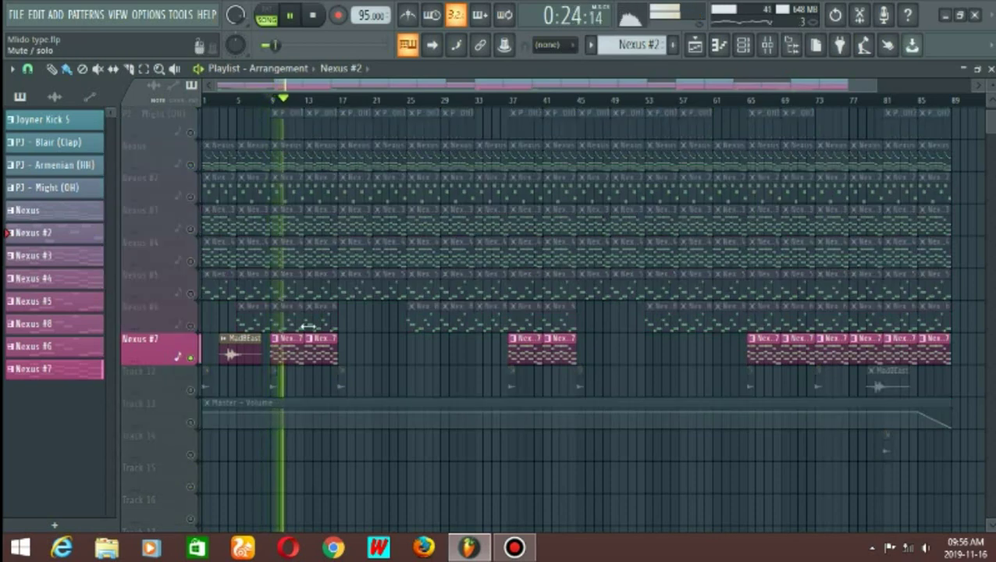
{"action": "left_click", "coordinate": [191, 327]}
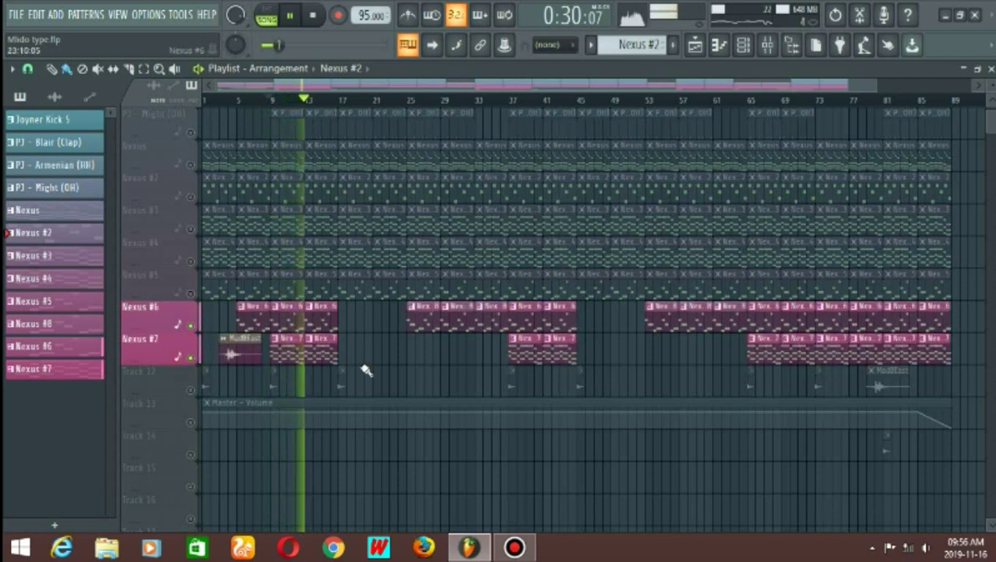
Restore all playlist tracks, play the full arrangement from about bar 16 and stop playback.
{"action": "right_click", "coordinate": [191, 327]}
{"action": "right_click", "coordinate": [191, 328]}
{"action": "left_click", "coordinate": [328, 100]}
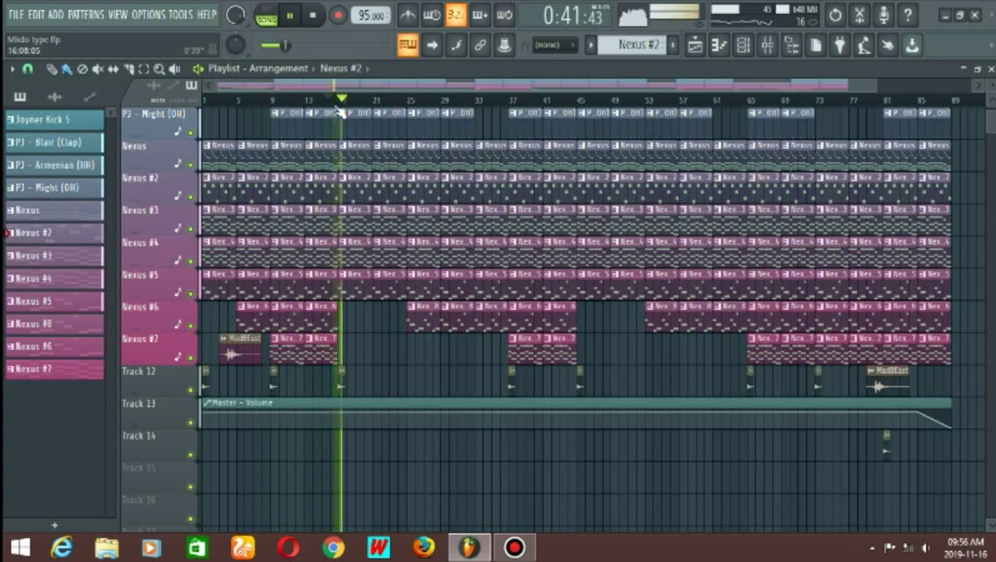
{"action": "key", "text": "space"}
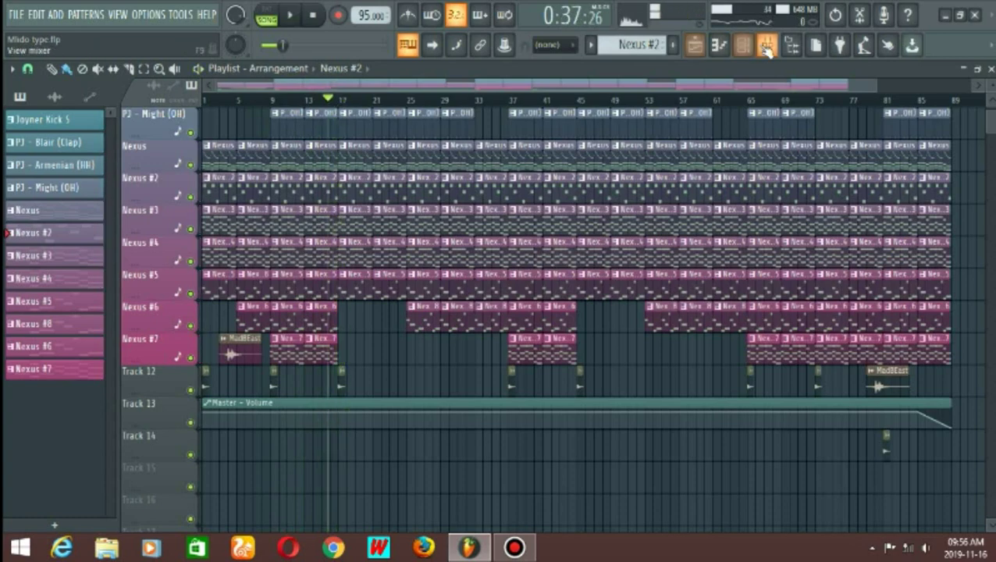
Open the mixer and inspect the Joyner Kick 5 and PJ - Blair (Clap) inserts for effects.
{"action": "left_click", "coordinate": [767, 45]}
{"action": "scroll", "coordinate": [195, 185], "scroll_direction": "up", "scroll_amount": 4}
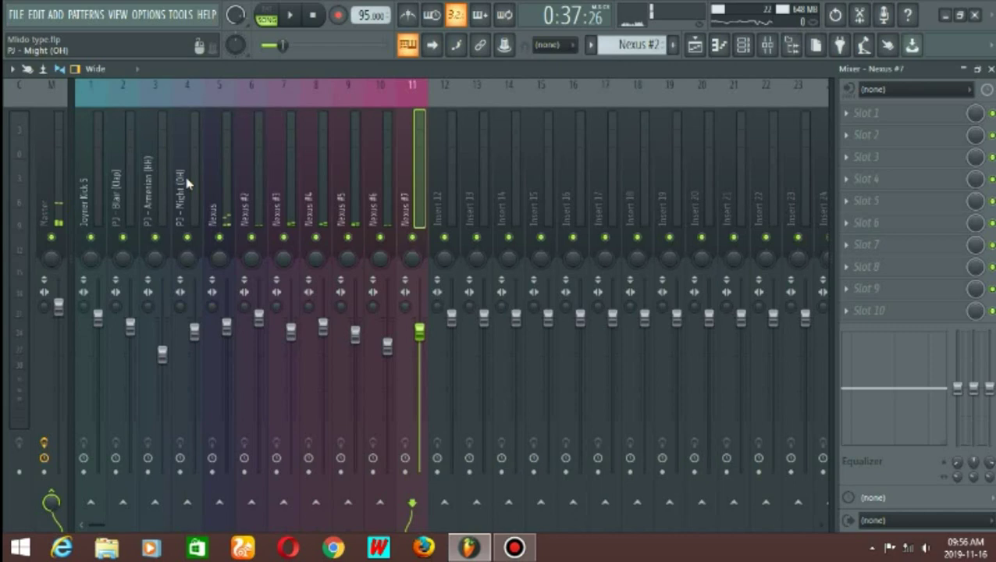
{"action": "left_click", "coordinate": [100, 184]}
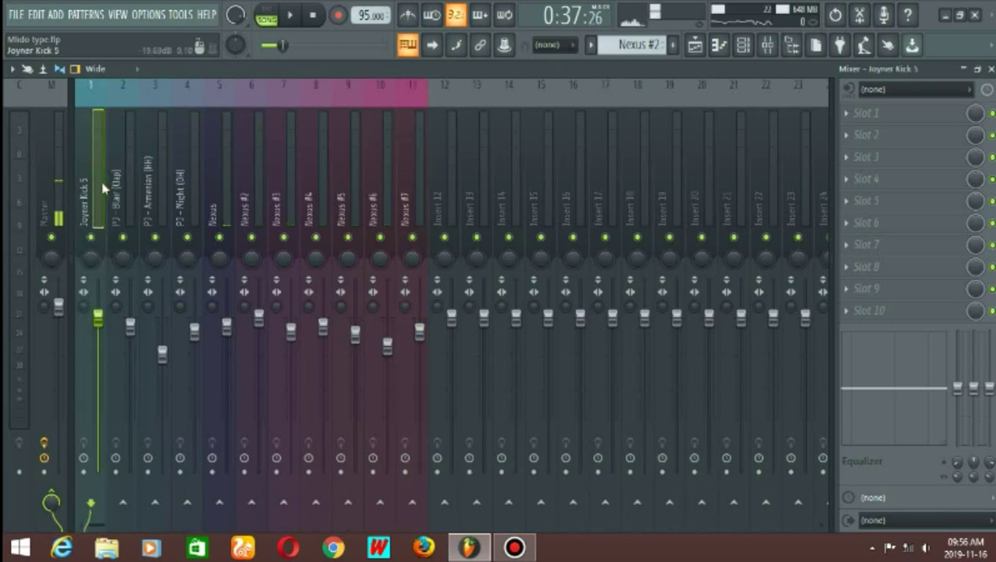
{"action": "left_click", "coordinate": [119, 213]}
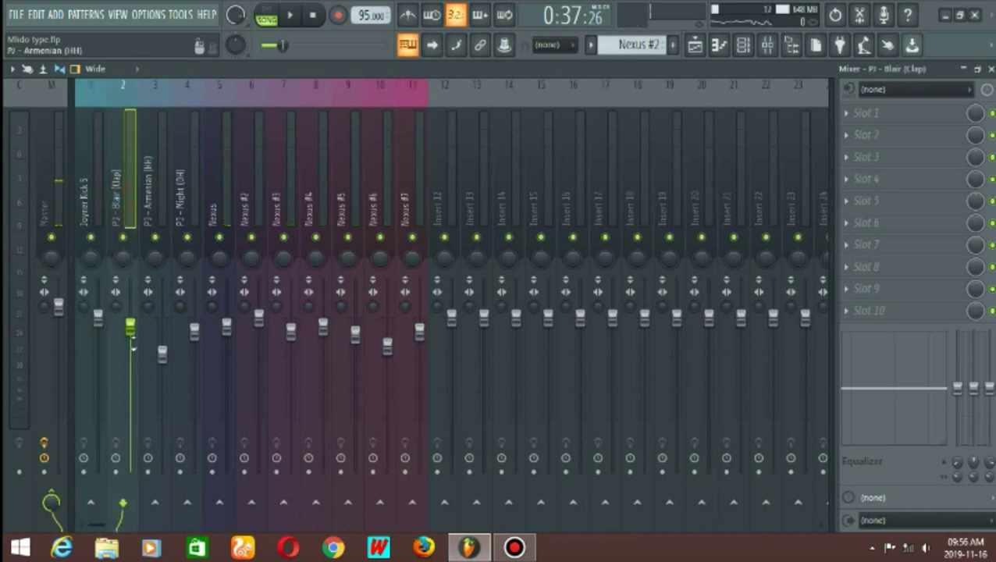
Inspect the PJ - Might (OH), Nexus, Nexus #2 and Nexus #3 mixer inserts during playback and stop it.
{"action": "key", "text": "space"}
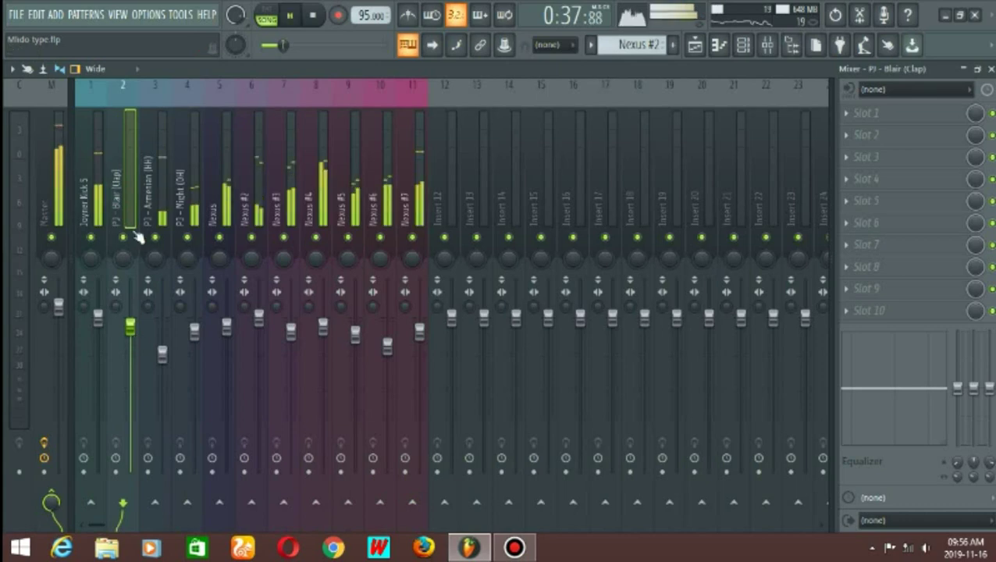
{"action": "left_click", "coordinate": [192, 239]}
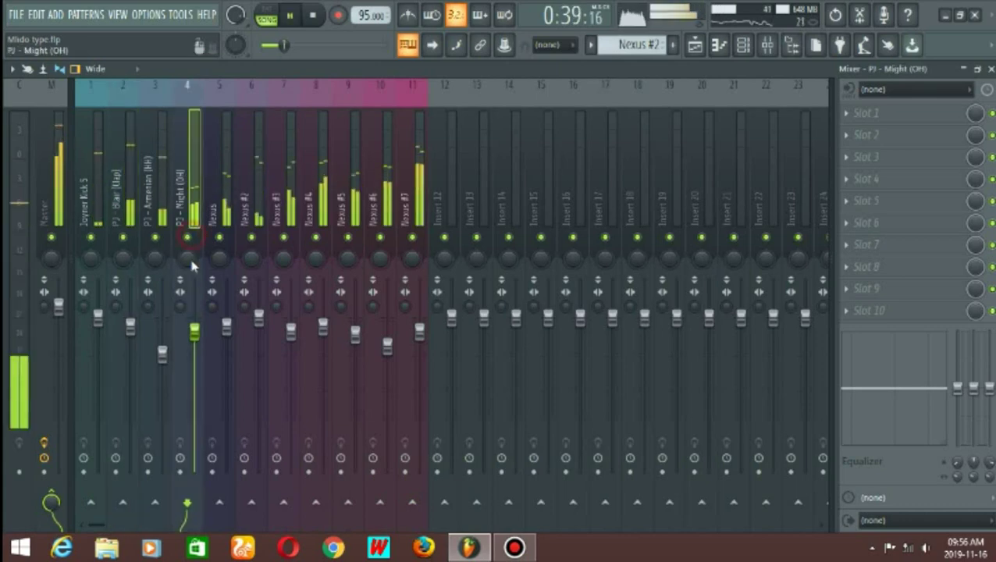
{"action": "left_click", "coordinate": [227, 201]}
{"action": "left_click", "coordinate": [252, 207]}
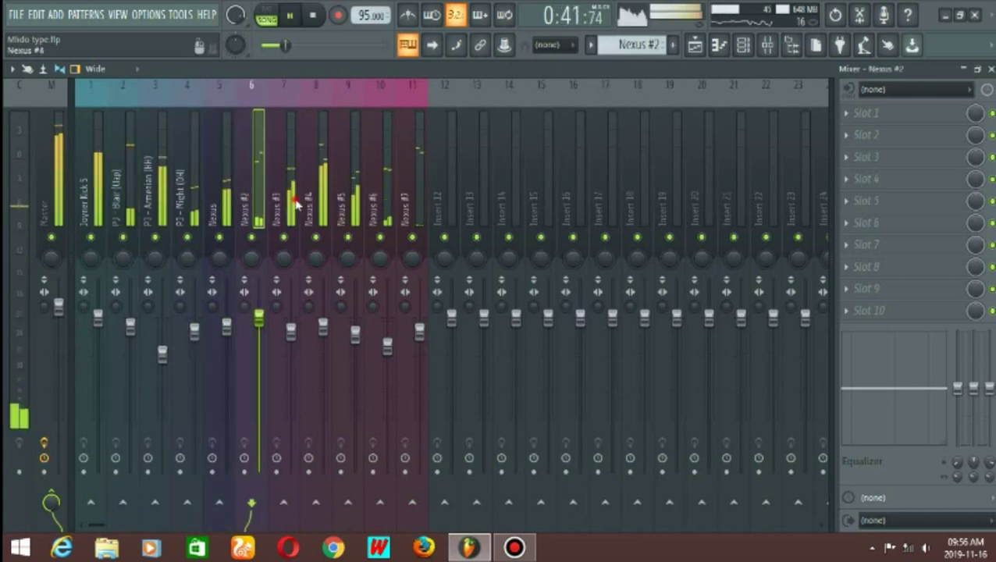
{"action": "left_click", "coordinate": [295, 204]}
{"action": "key", "text": "space"}
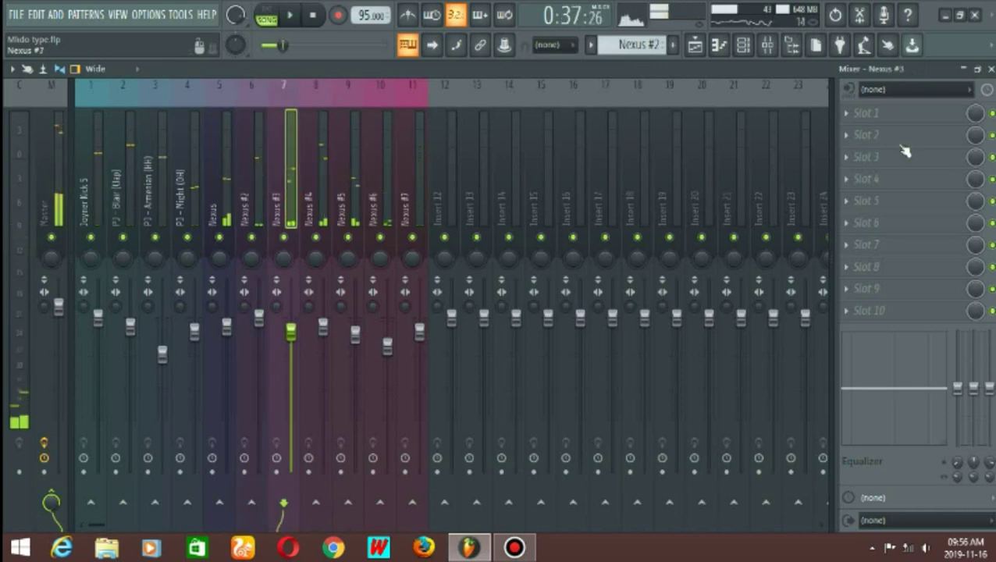
Return from the mixer to the playlist, and close both the playlist and the channel rack.
{"action": "key", "text": "F5"}
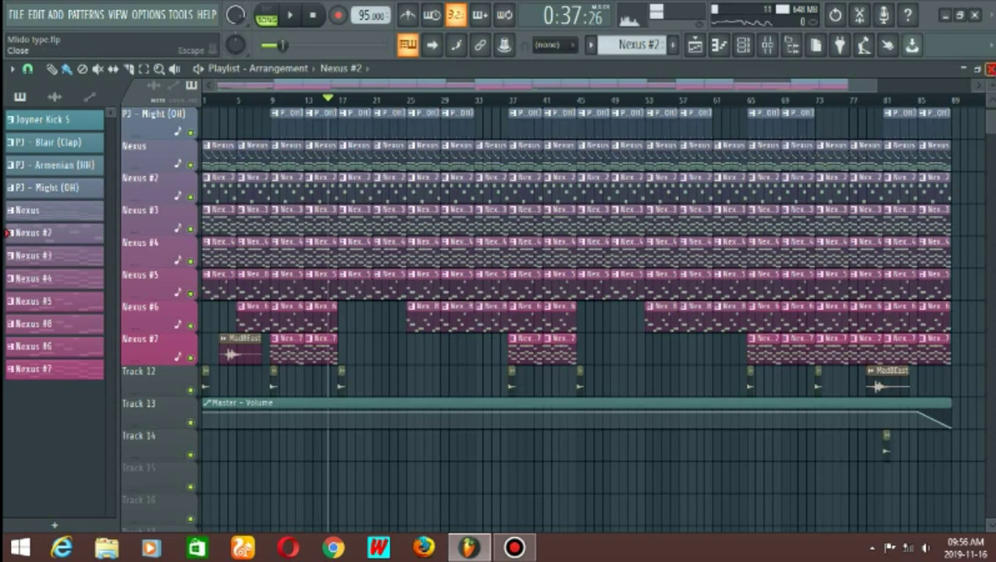
{"action": "left_click", "coordinate": [990, 69]}
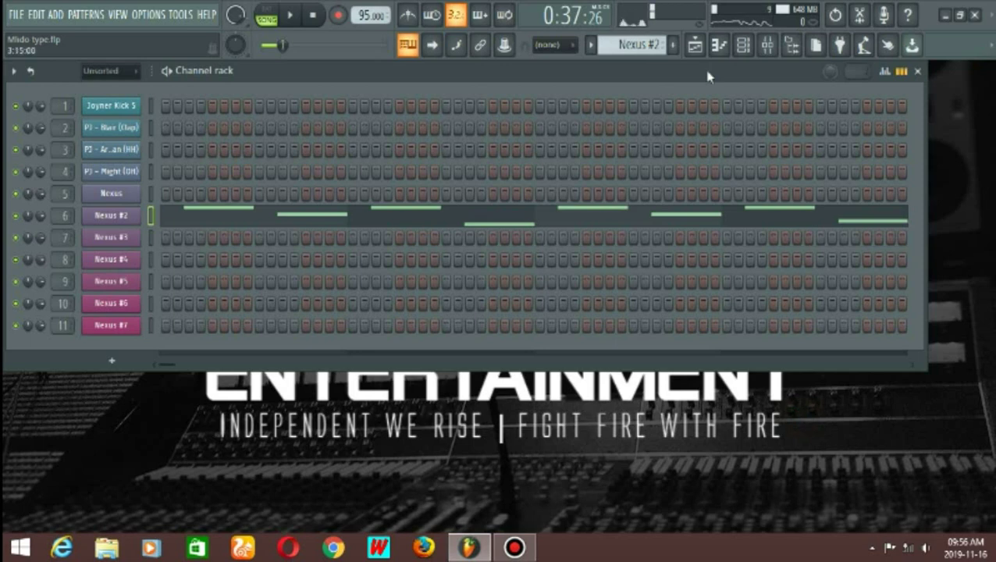
{"action": "left_click", "coordinate": [743, 51]}
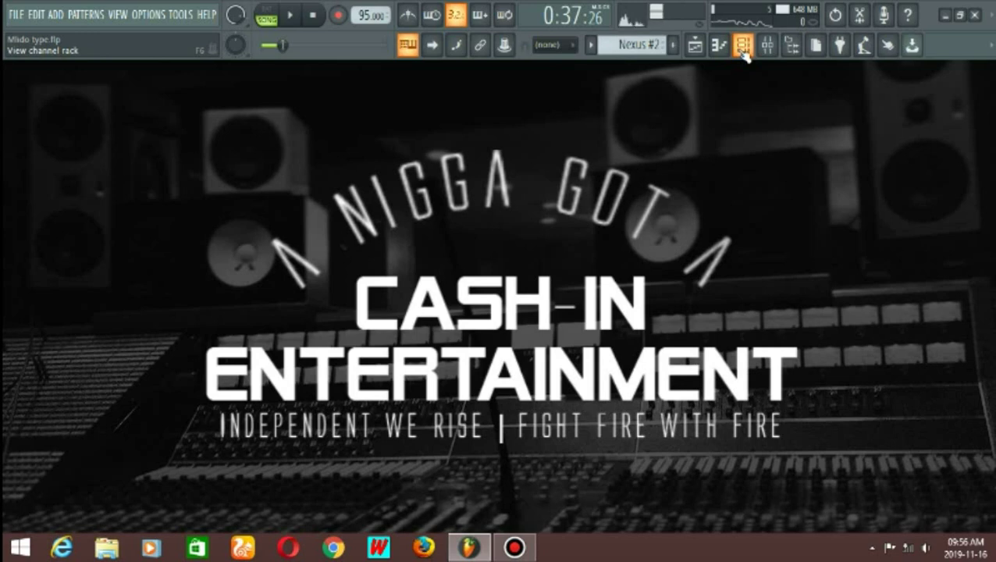
Start song playback and show the browser to view the Drumkits folders.
{"action": "key", "text": "space"}
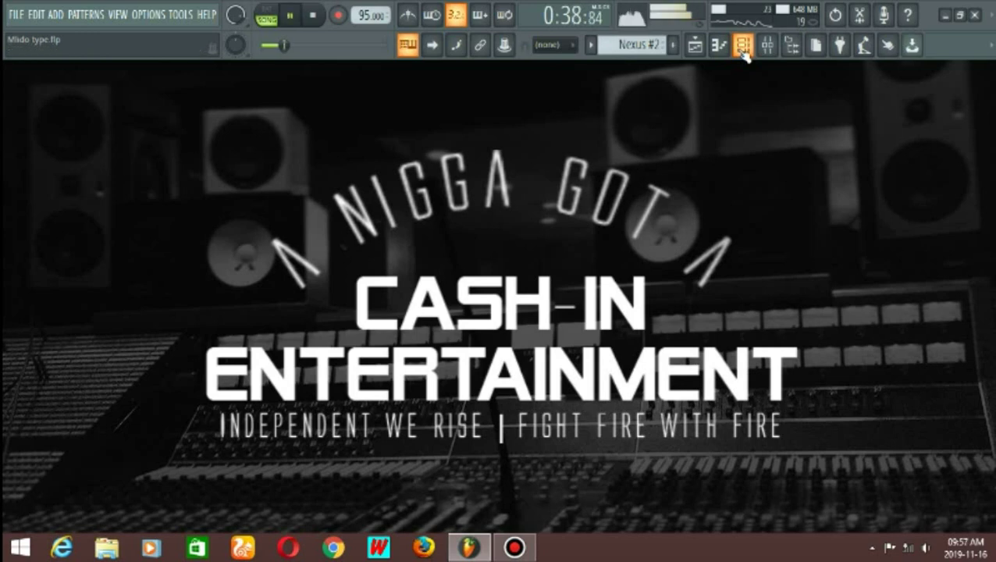
{"action": "left_click", "coordinate": [791, 45]}
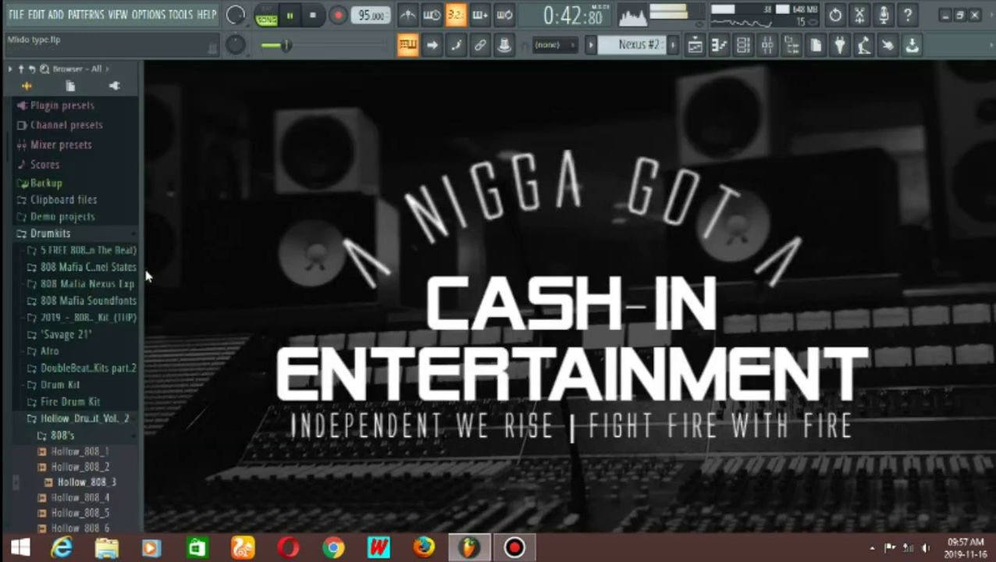